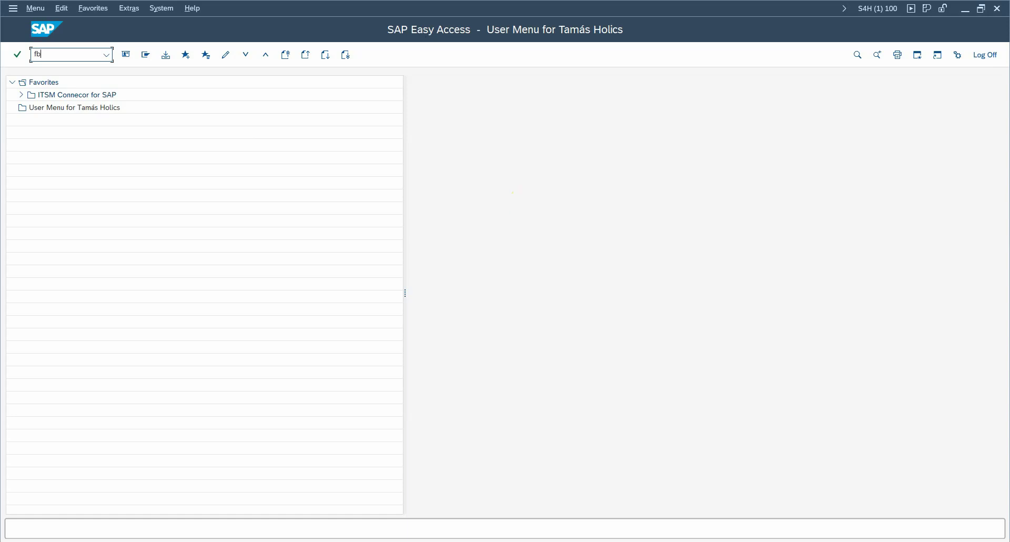
Start an FB50 G/L document for company code 1710 dated 06/14/2022, hitting the period 006 2022 closed error
key("Return")
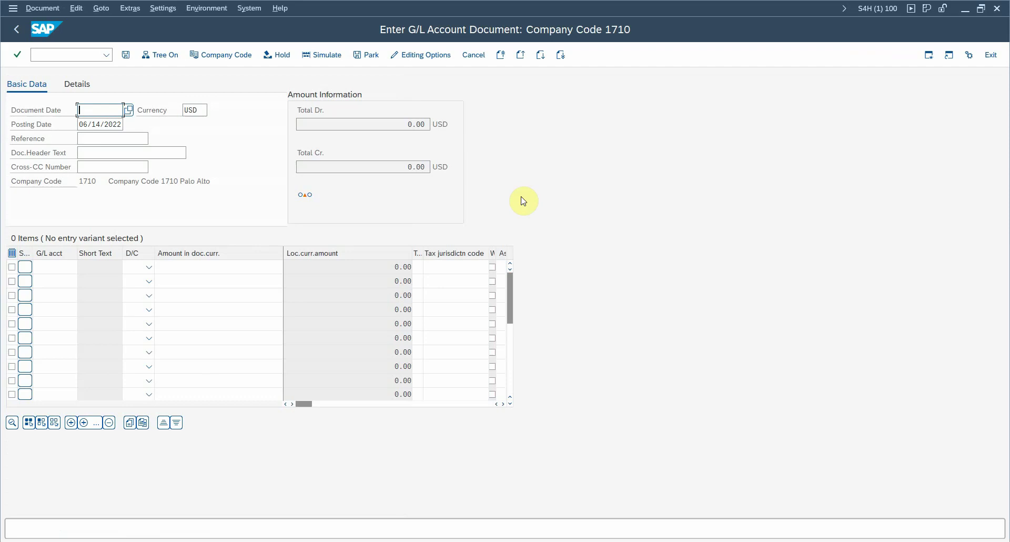
key("F4")
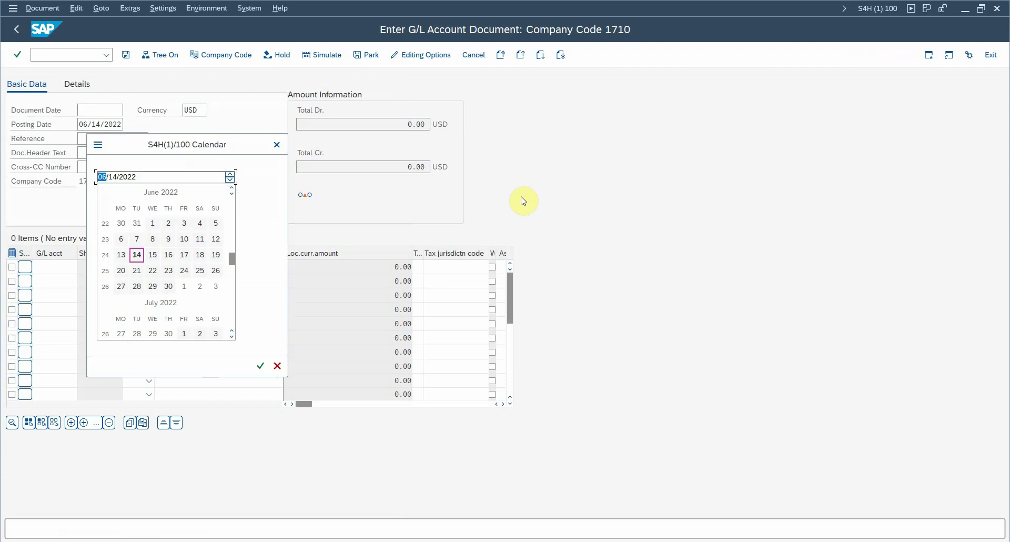
key("Return")
key("Return")
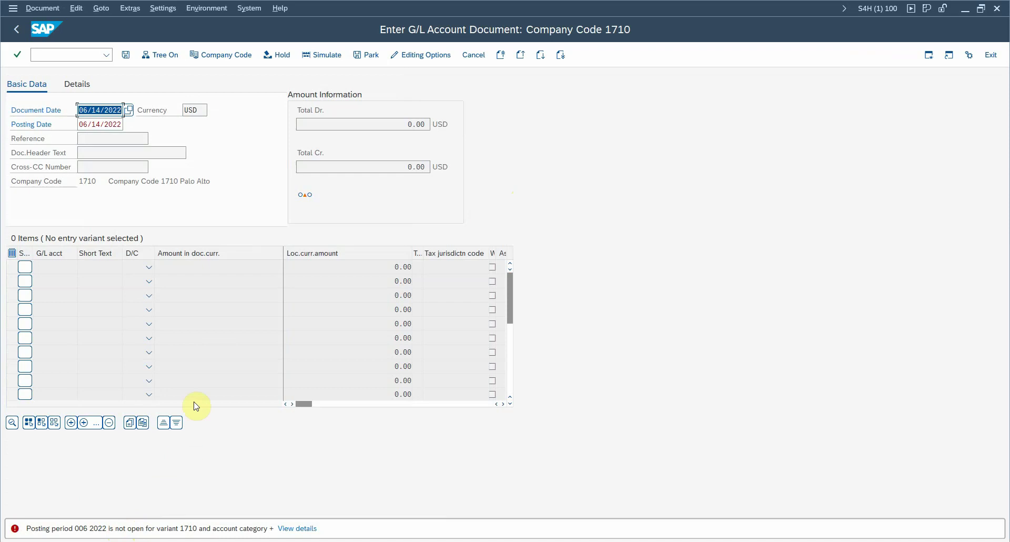
Create a support message from the Help menu, allowing SAP GUI to capture a screenshot
left_click(283, 10)
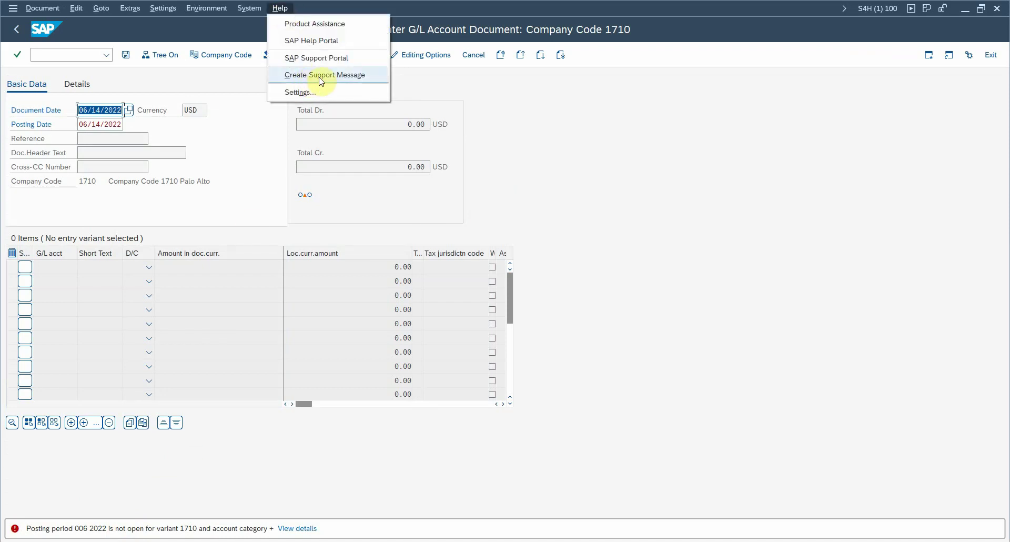
left_click(322, 77)
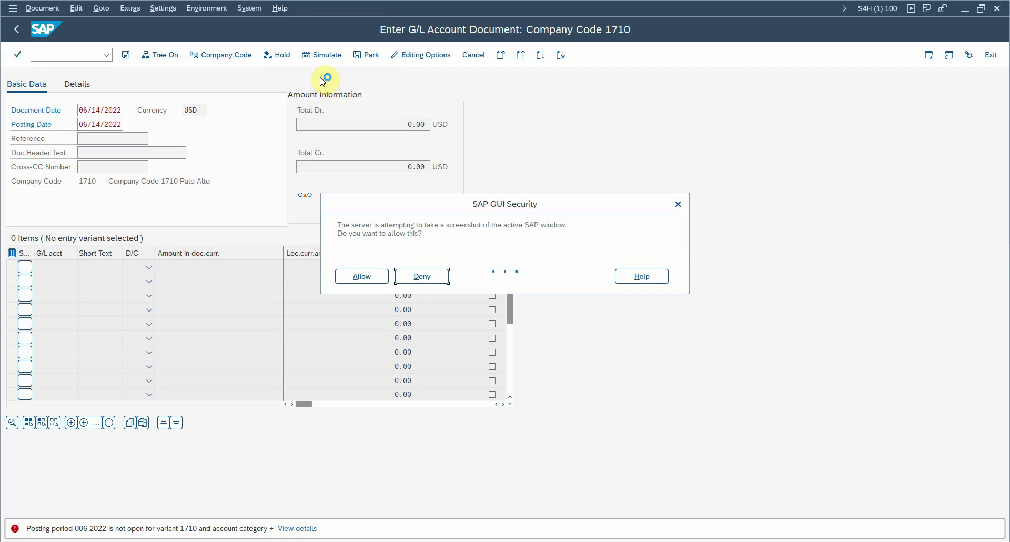
left_click(358, 274)
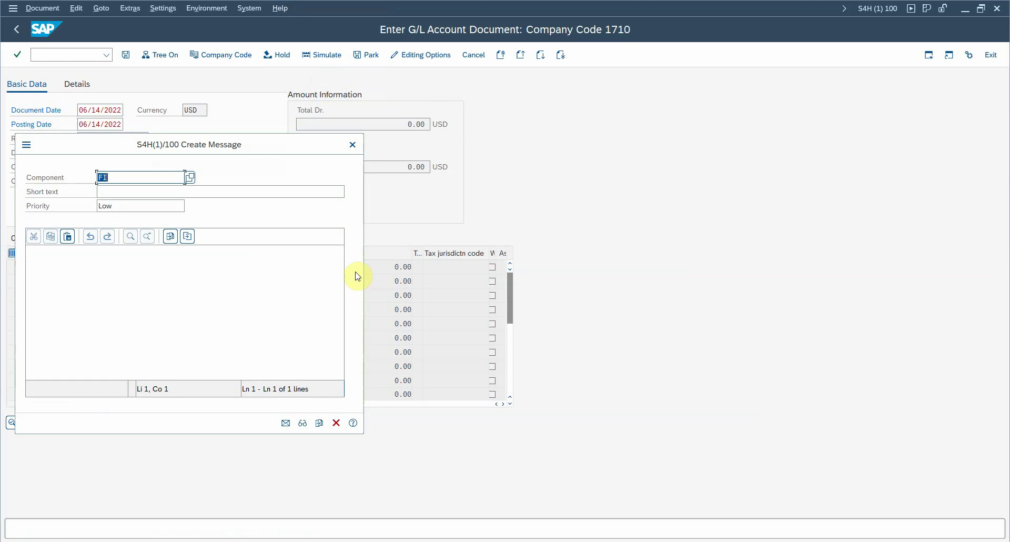
key("Tab")
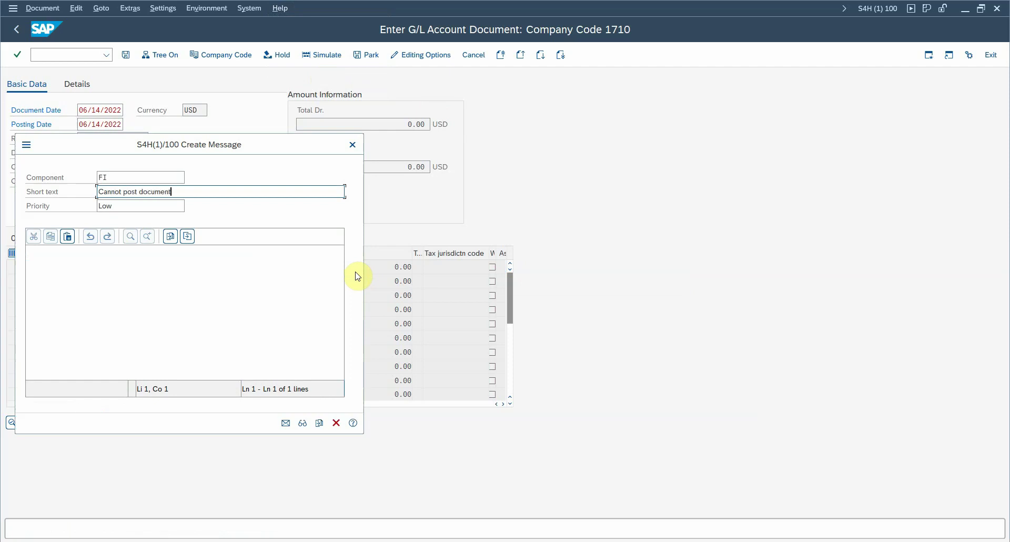
left_click(165, 294)
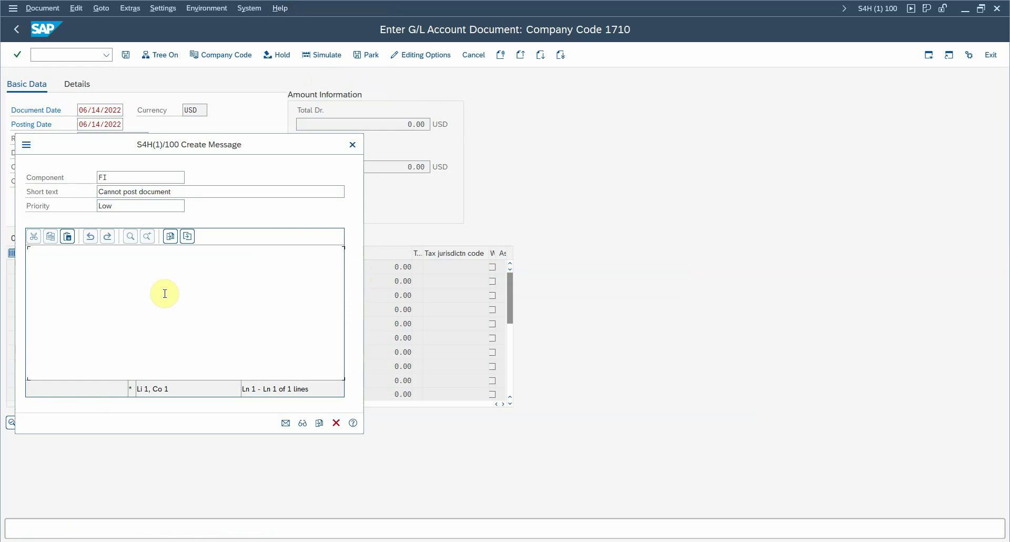
type("Posting period")
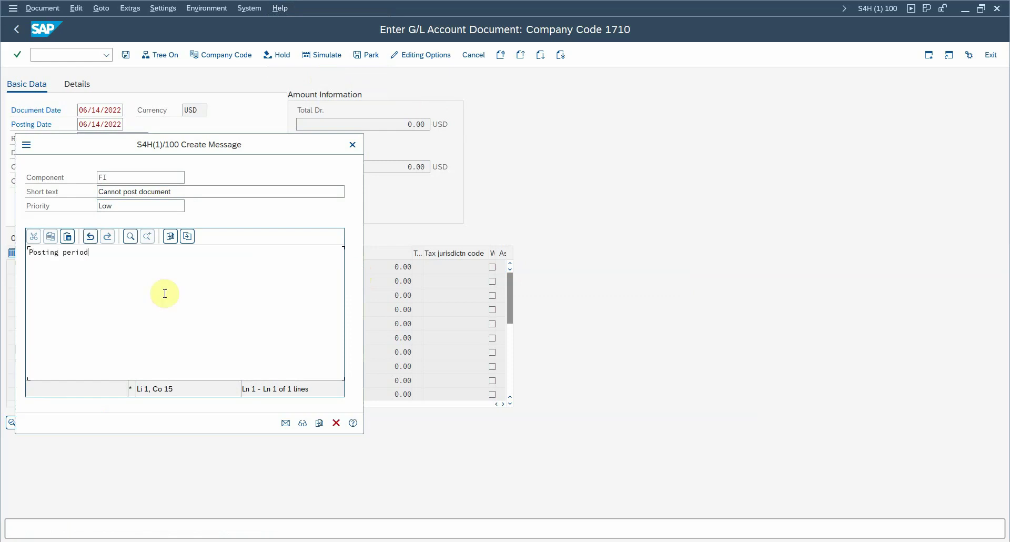
type(" is closed.")
left_click(286, 422)
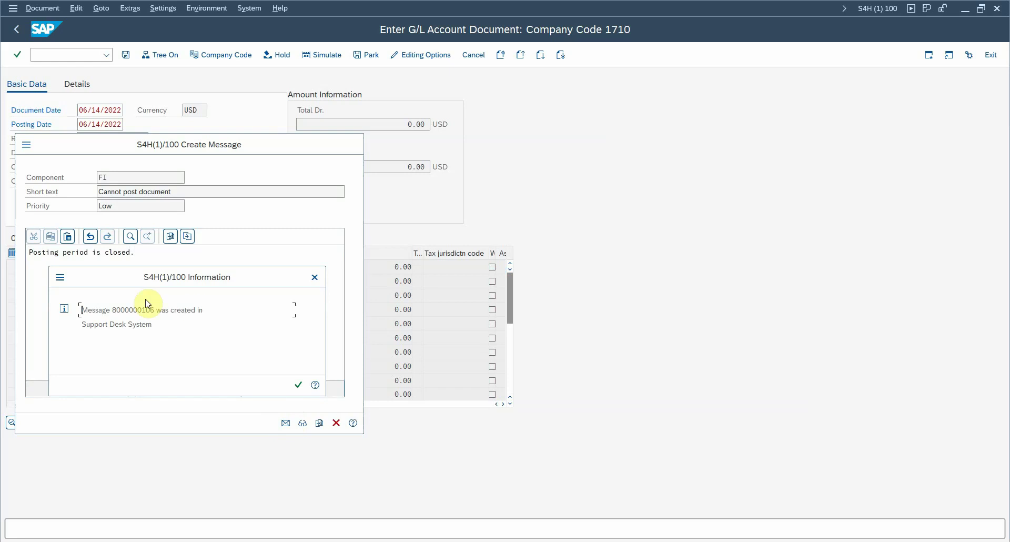
left_click_drag(112, 310, 154, 311)
left_click(298, 385)
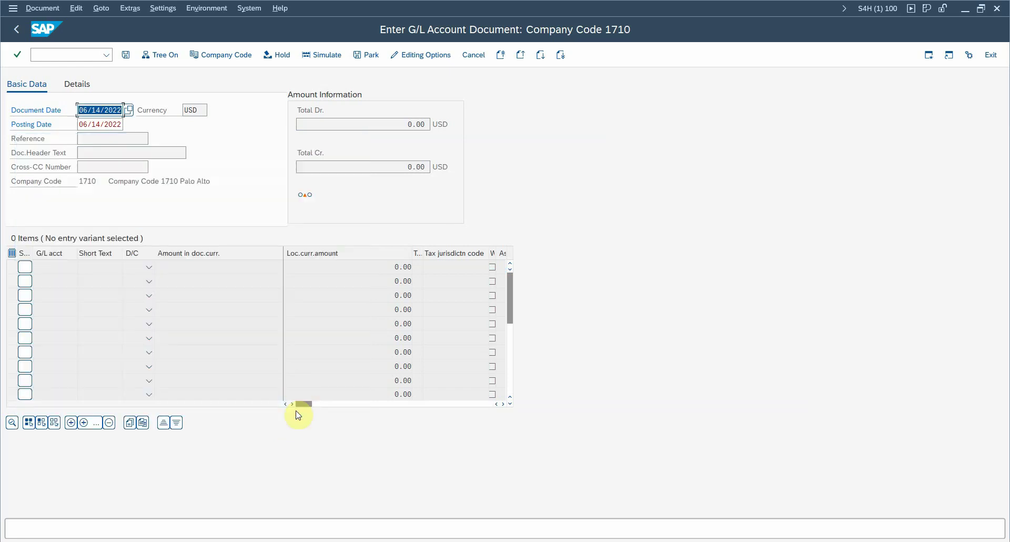
Load Solution Manager in Chrome via the 'solman' suggestion and log on with the account password
left_click(534, 535)
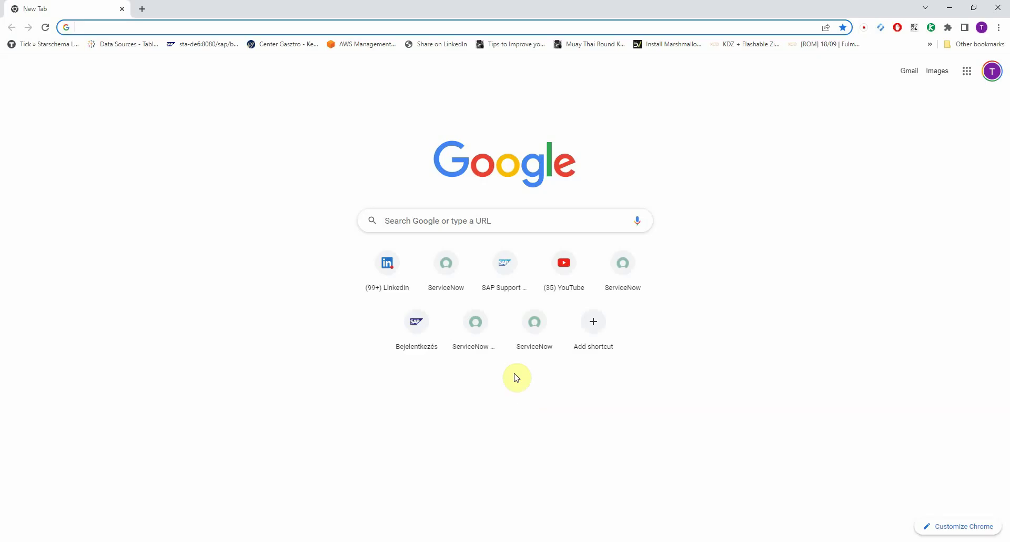
type("solman")
key("Down")
key("Down")
key("Down")
key("Down")
key("Down")
key("Return")
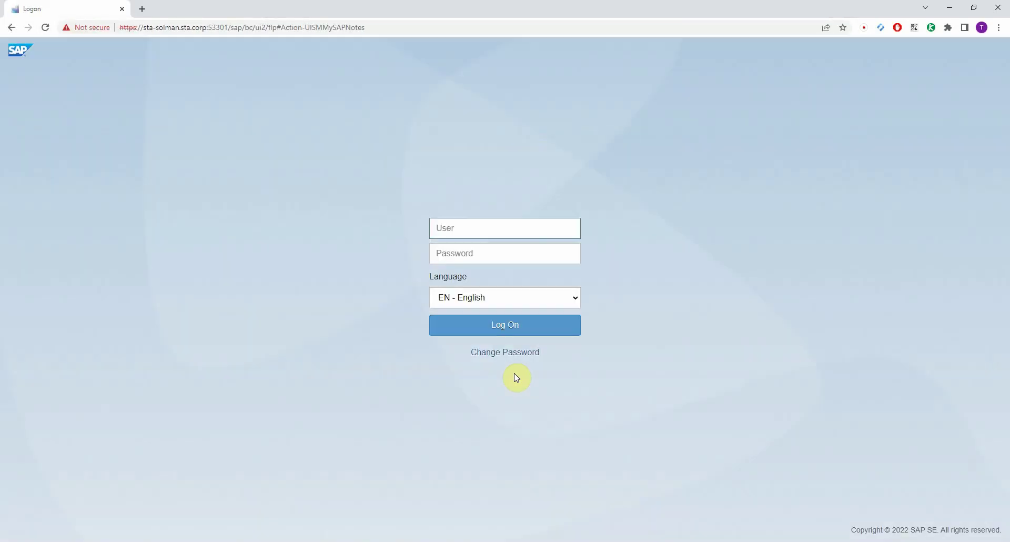
key("Tab")
type("••")
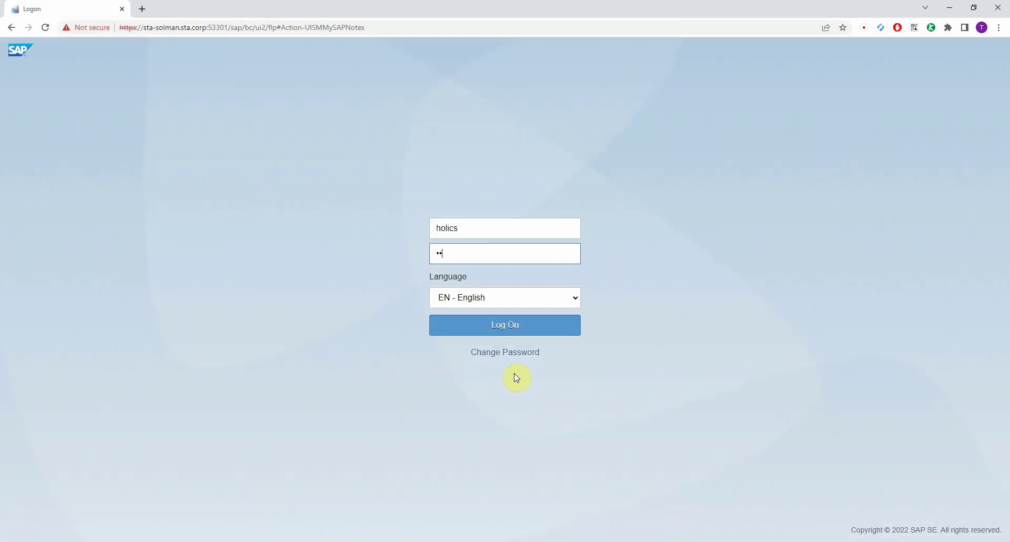
type("••••")
key("Return")
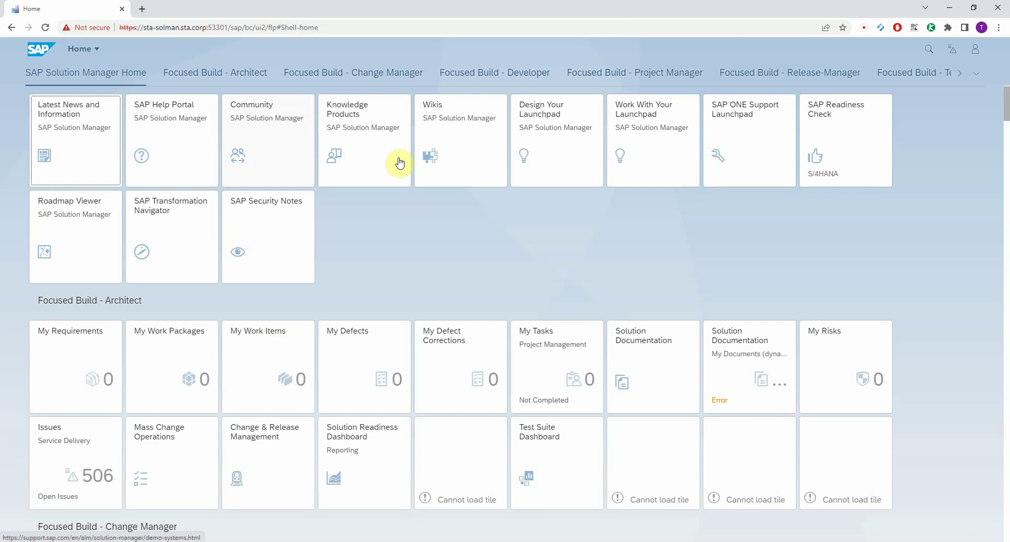
Open the IT Service Management professional workspace from the launchpad's IT Service Management group
left_click(975, 74)
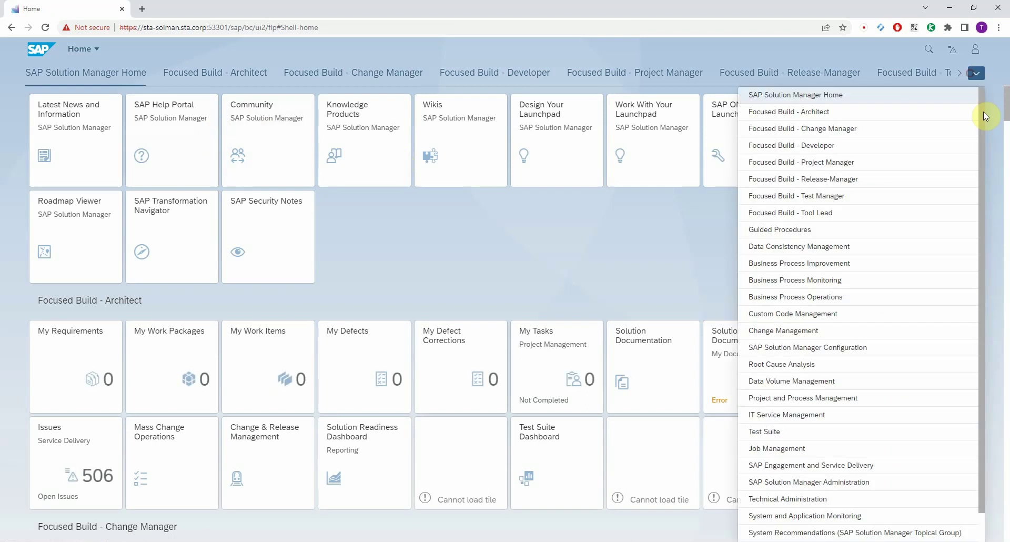
left_click(836, 425)
left_click(264, 132)
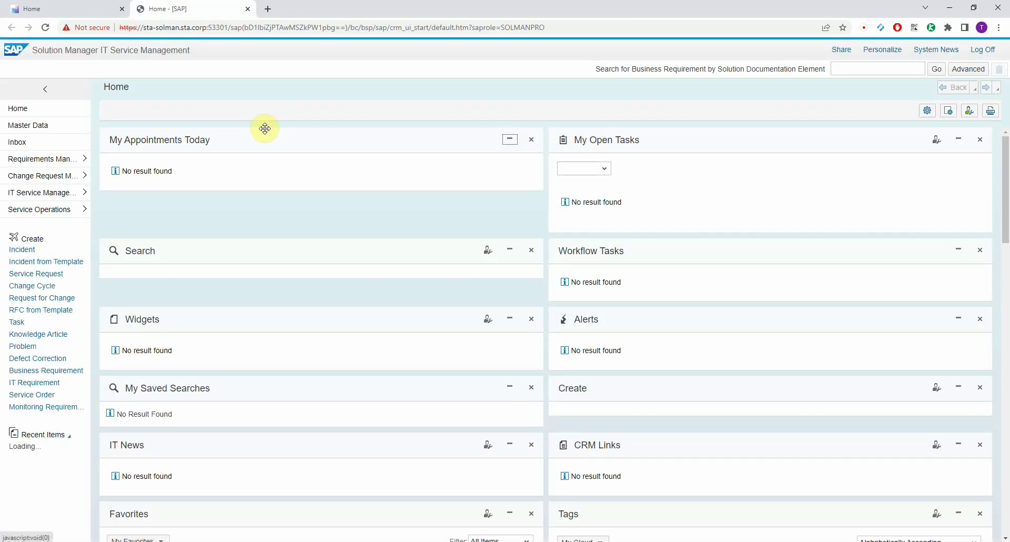
left_click(66, 199)
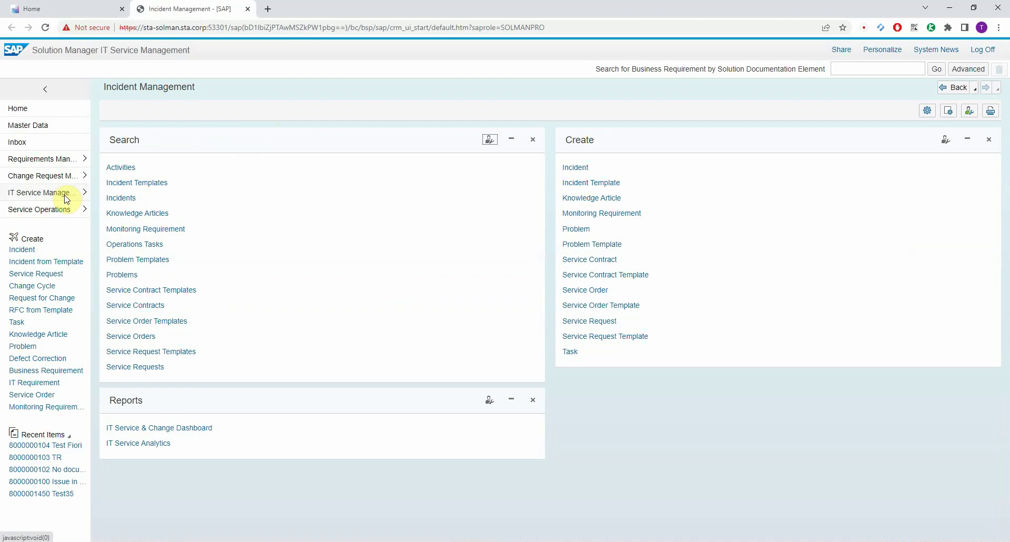
left_click(117, 198)
type("8000000106")
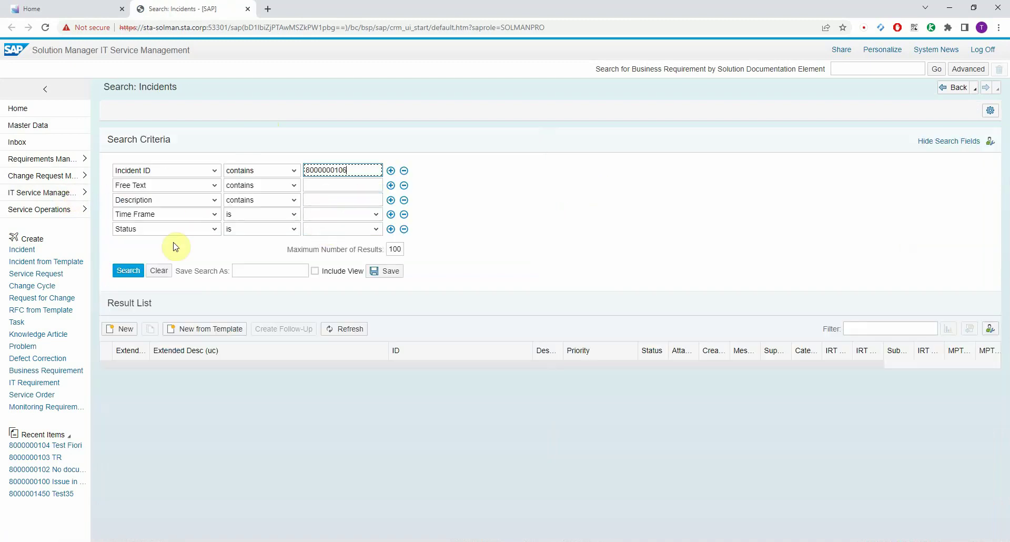
left_click(128, 270)
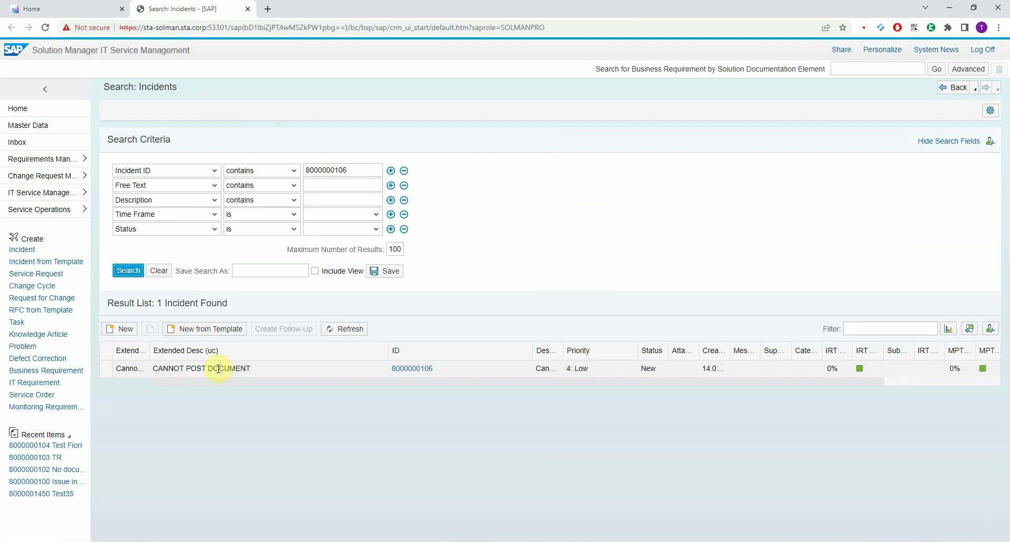
left_click(412, 368)
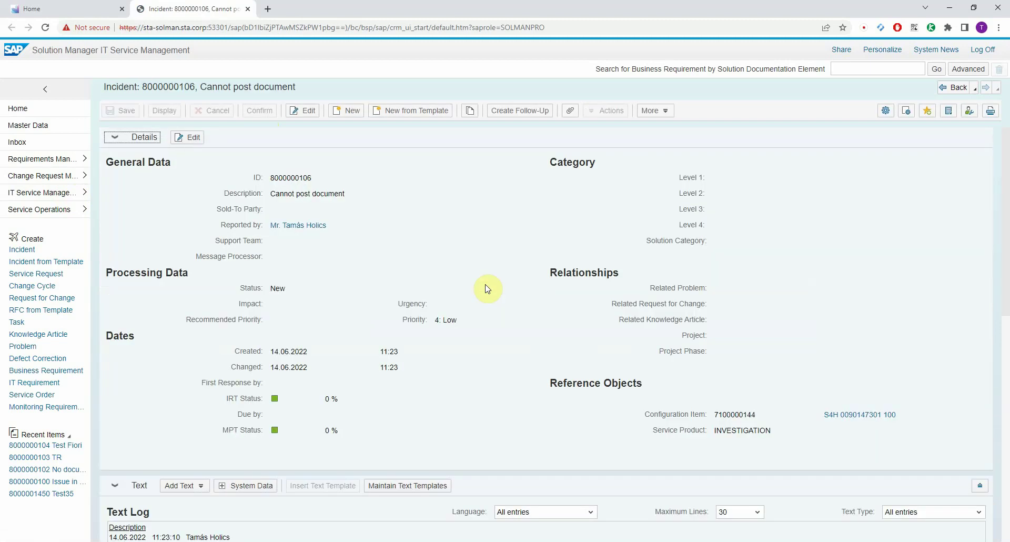
scroll(515, 252, "down", 4)
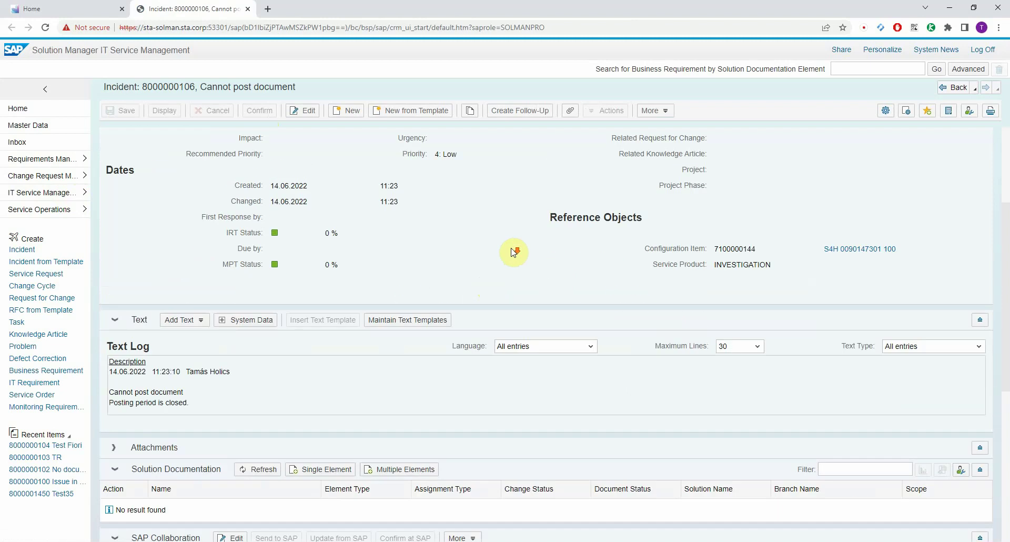
scroll(496, 213, "down", 5)
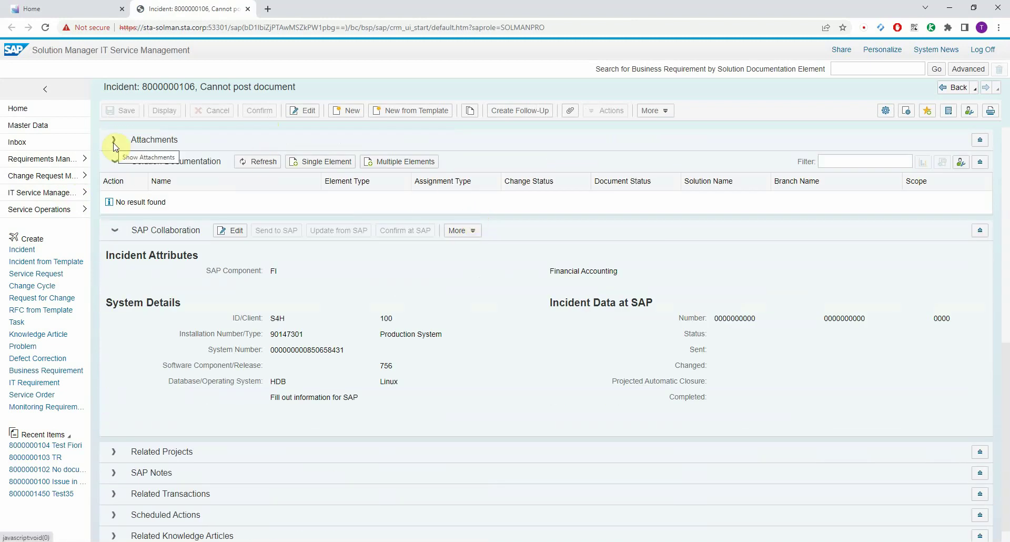
left_click(114, 143)
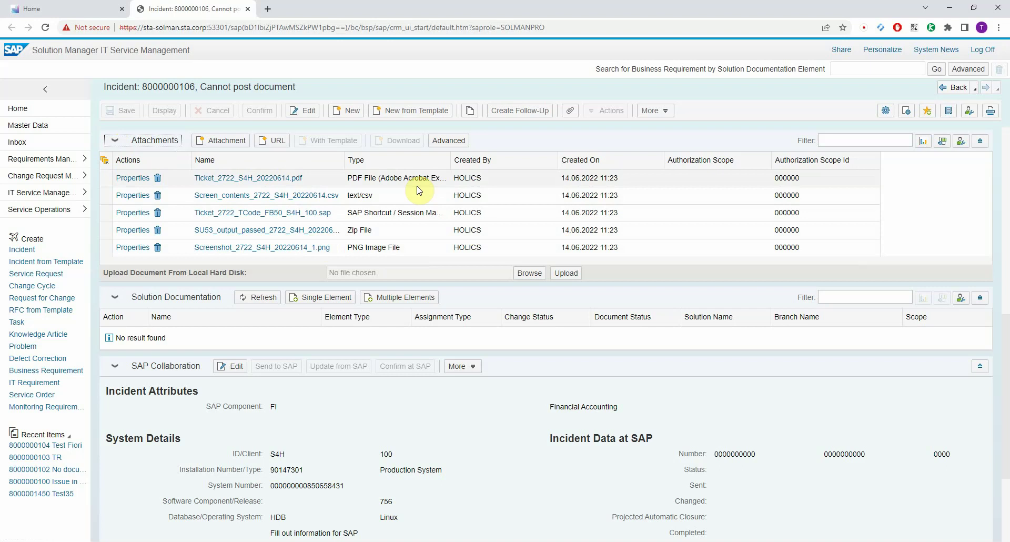
Open Ticket_2722_S4H_20220614.pdf and scroll into page 2 for the FB50 program details
left_click(289, 181)
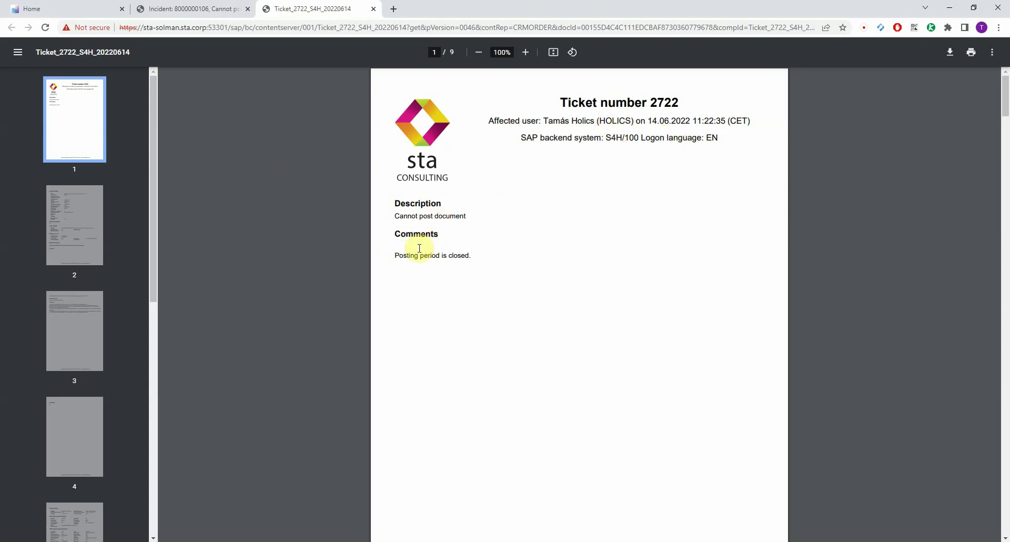
scroll(517, 242, "down", 7)
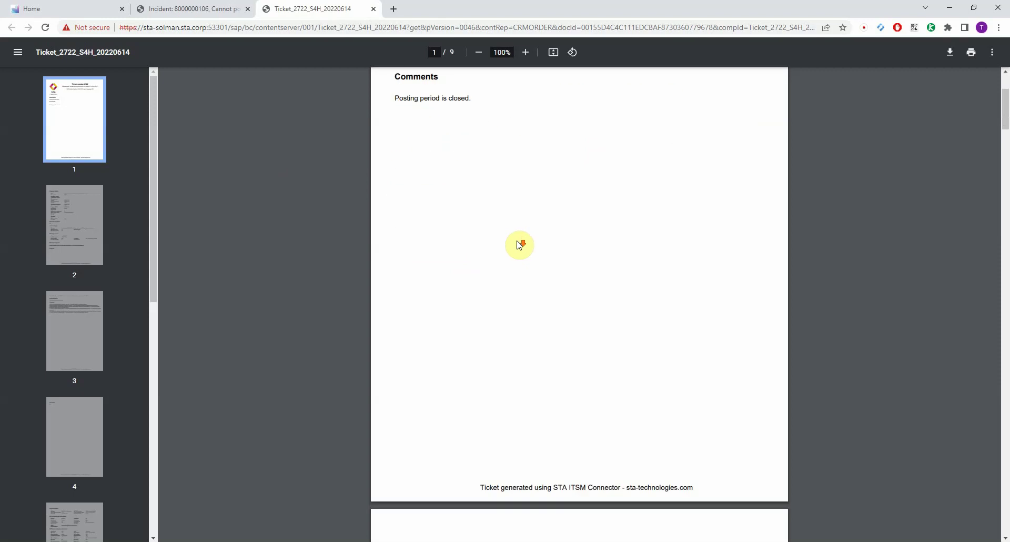
scroll(520, 245, "down", 3)
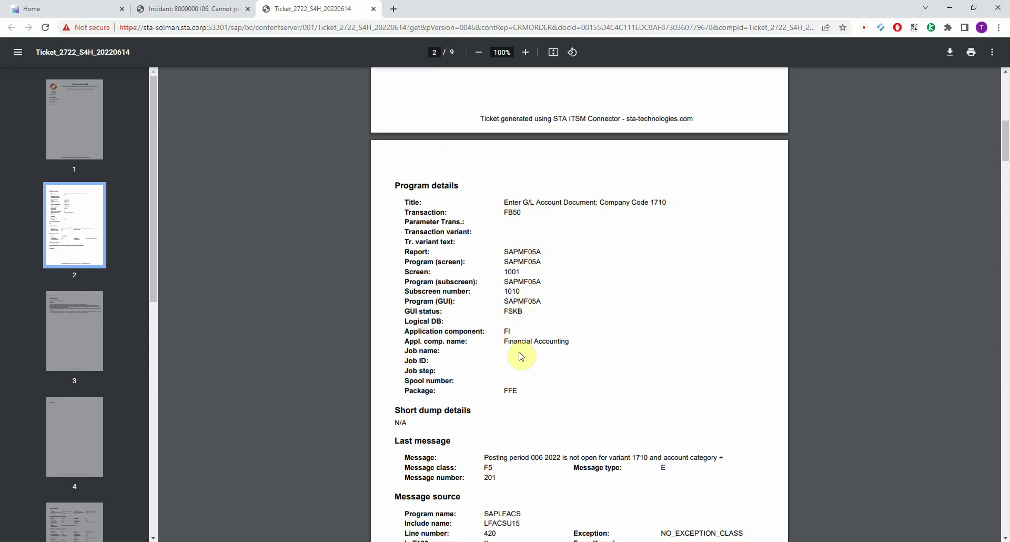
Scroll the ticket PDF through pages 5 and 6, returning to page 5's S4H system details
scroll(590, 312, "down", 3)
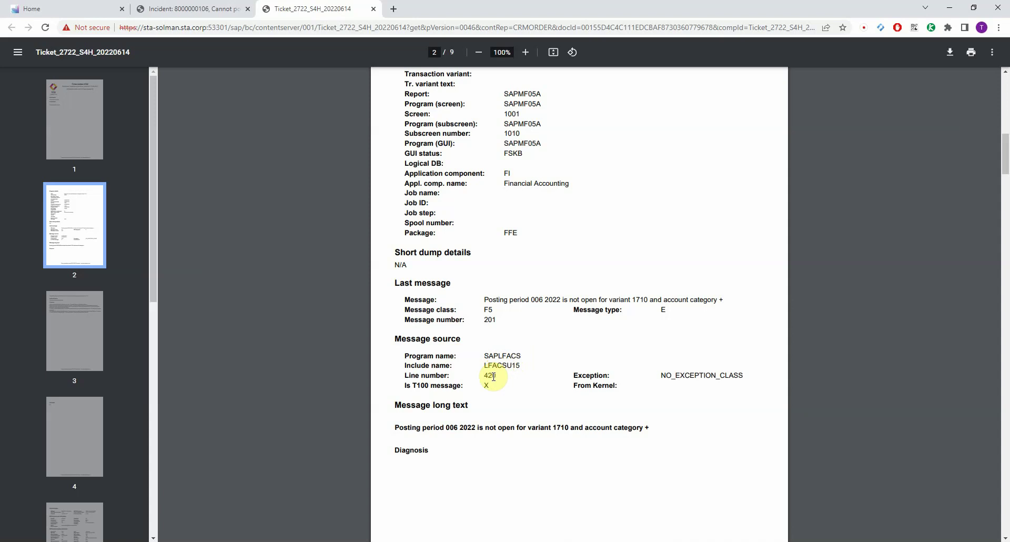
scroll(494, 375, "down", 4)
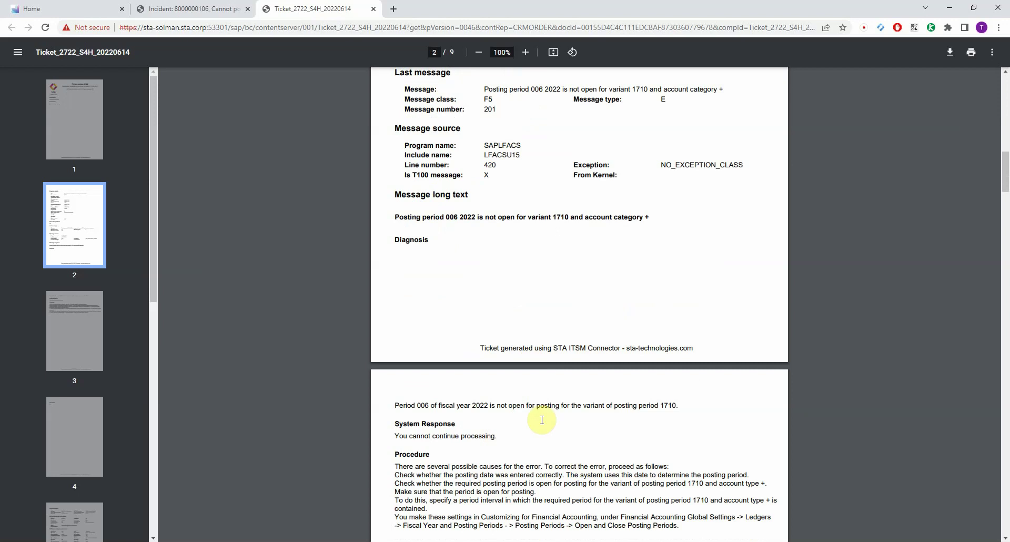
scroll(542, 419, "down", 1)
scroll(550, 421, "down", 20)
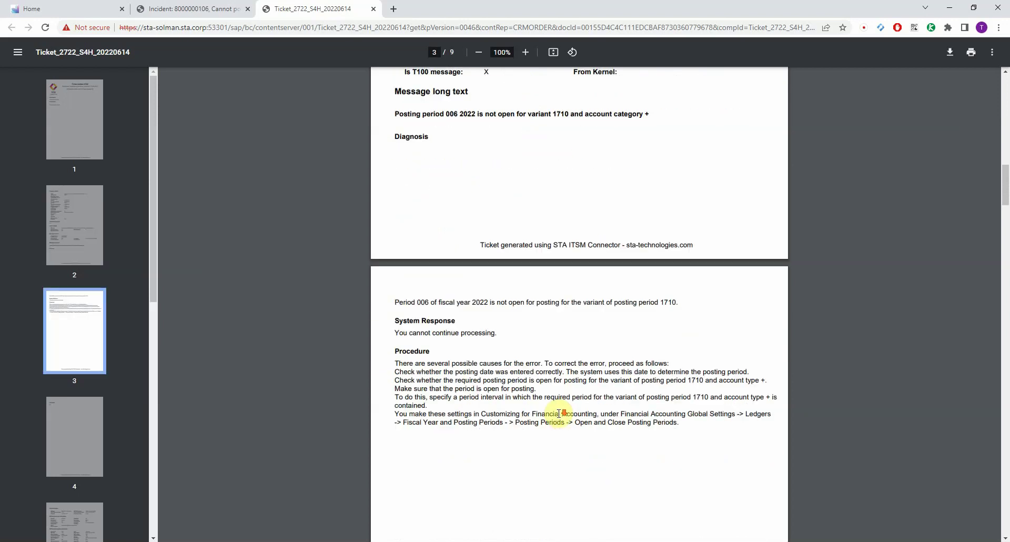
scroll(536, 424, "down", 2)
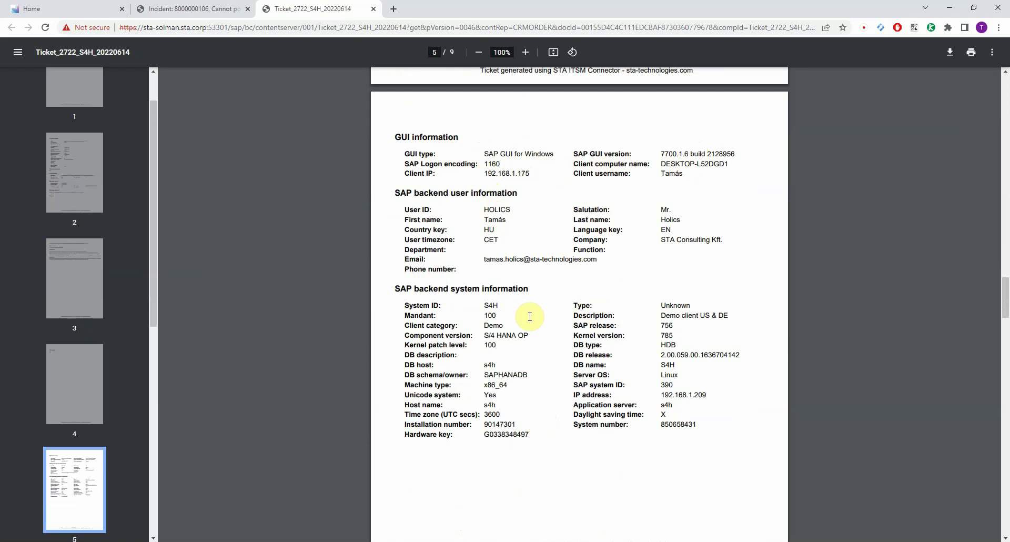
scroll(655, 363, "down", 4)
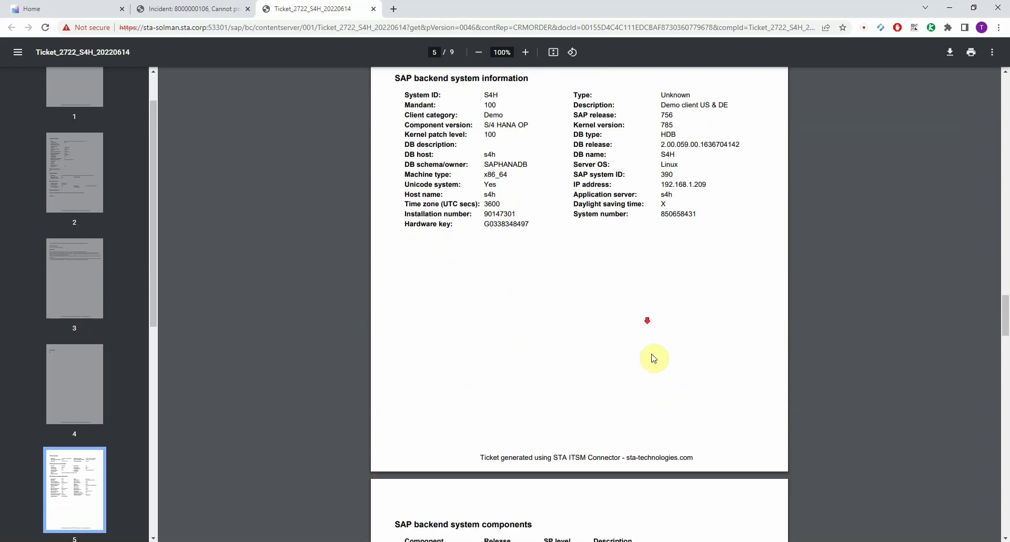
scroll(652, 356, "down", 3)
scroll(643, 327, "down", 2)
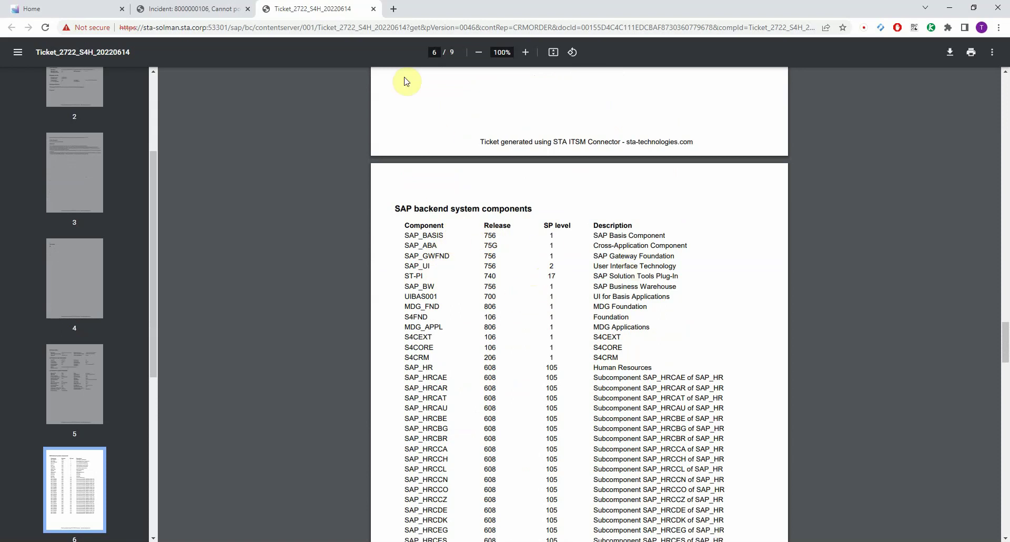
scroll(462, 201, "up", 6)
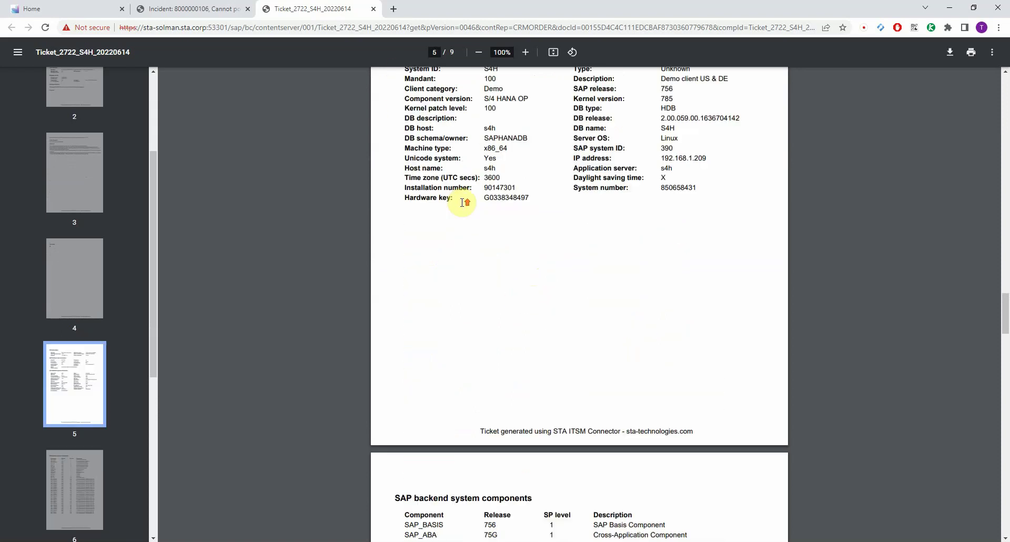
Close the PDF, view the PNG error screenshot, then download the SU53_output_passed zip
left_click(373, 9)
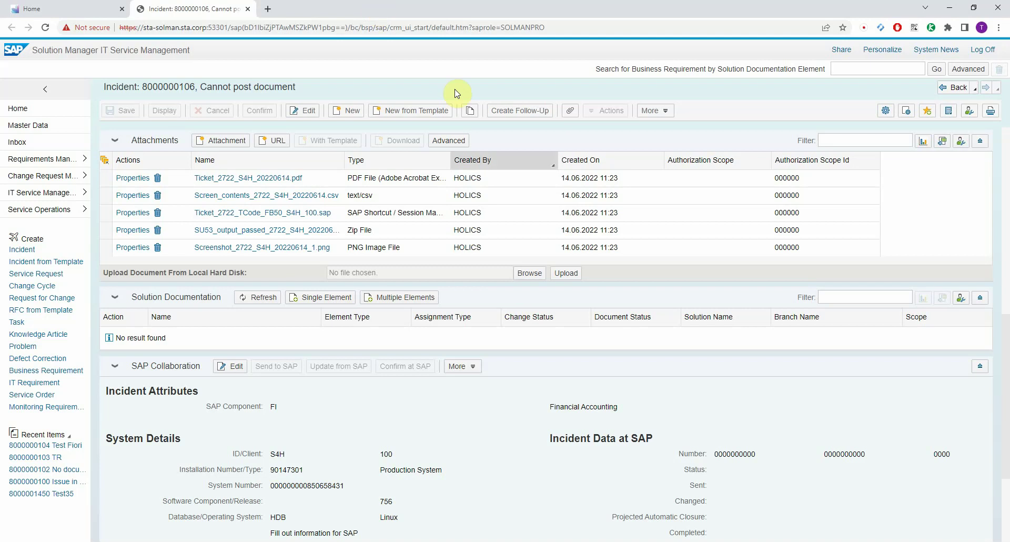
left_click(310, 250)
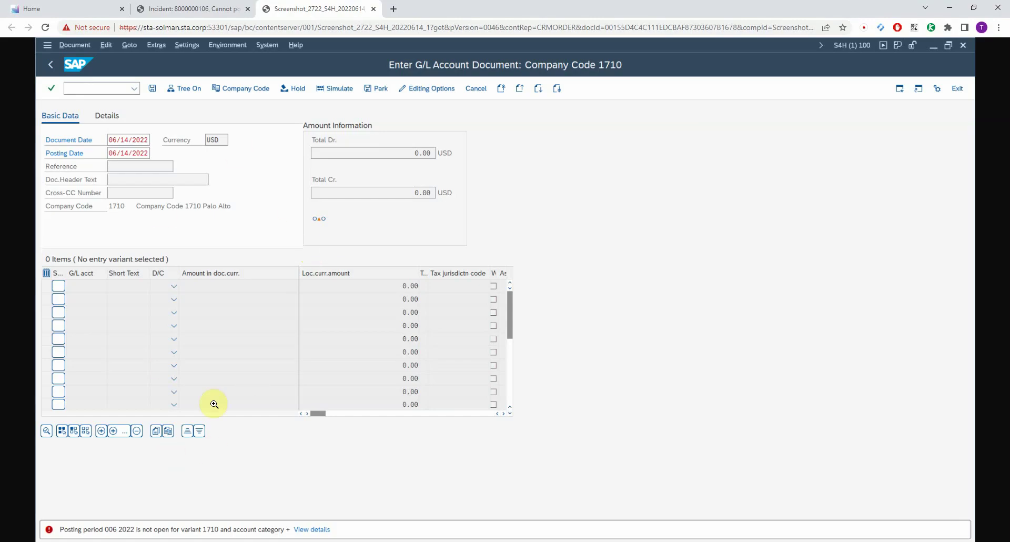
left_click(373, 9)
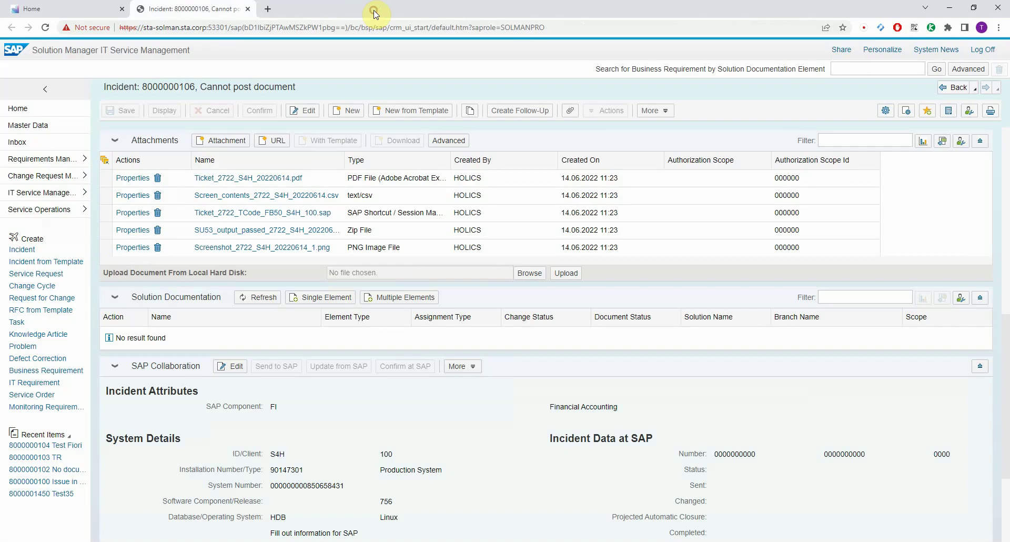
left_click(276, 231)
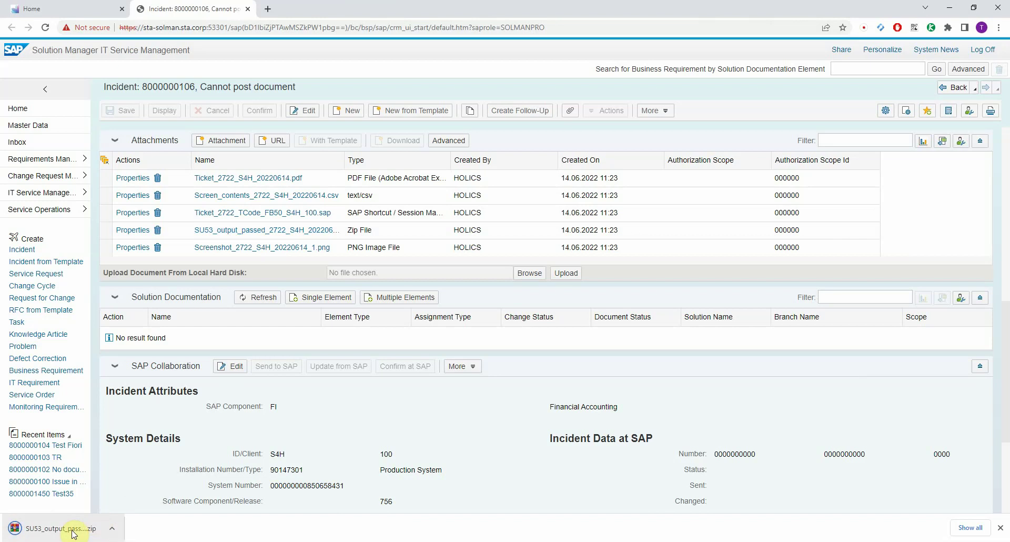
left_click(68, 528)
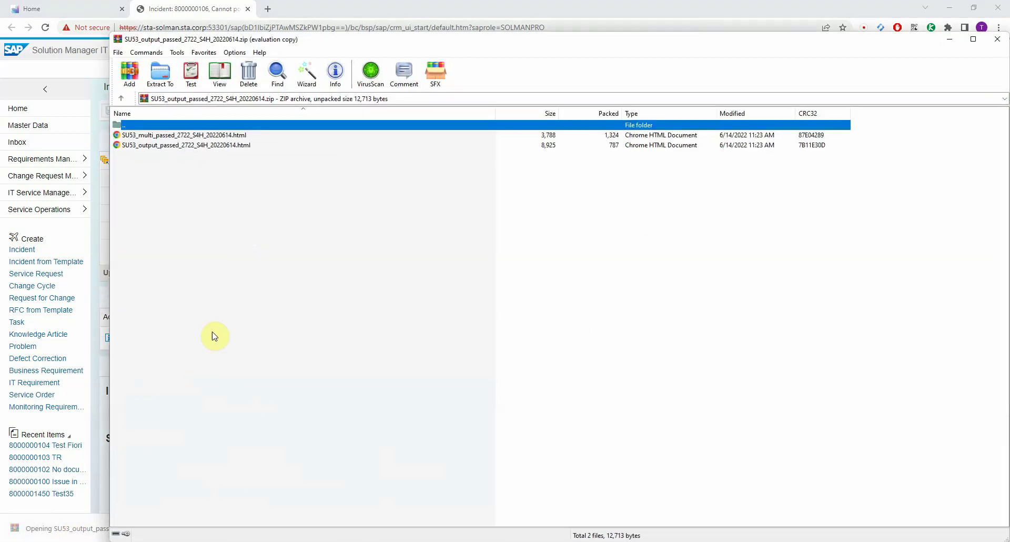
left_click(199, 147)
left_click(199, 147)
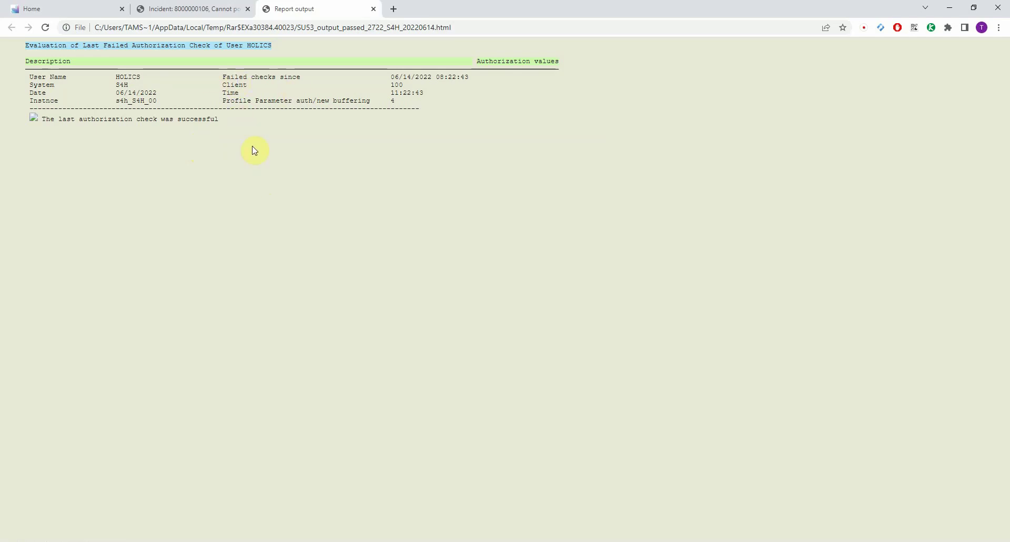
left_click(373, 9)
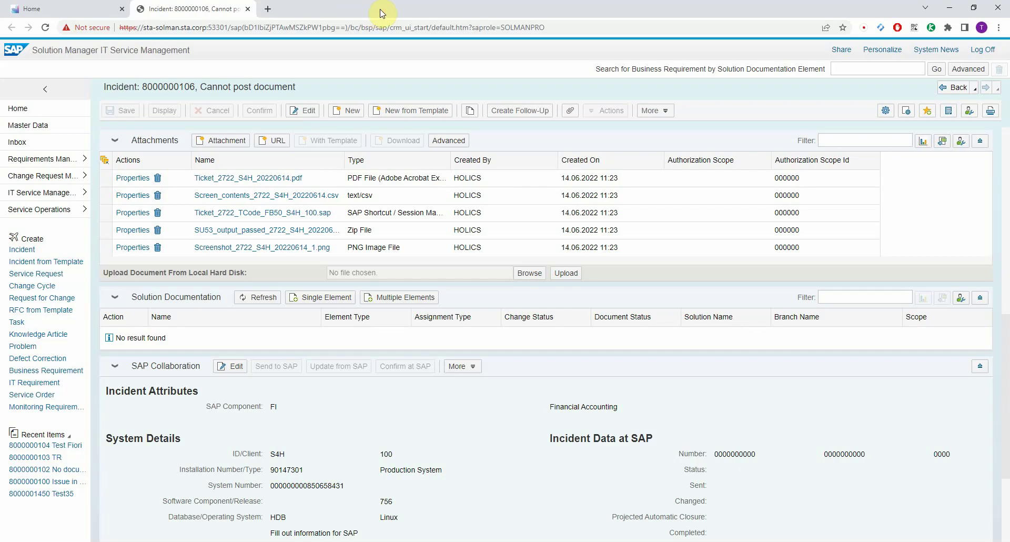
Download Ticket_2722_TCode_FB50_S4H_100.sap and launch it from the download bar
left_click(270, 216)
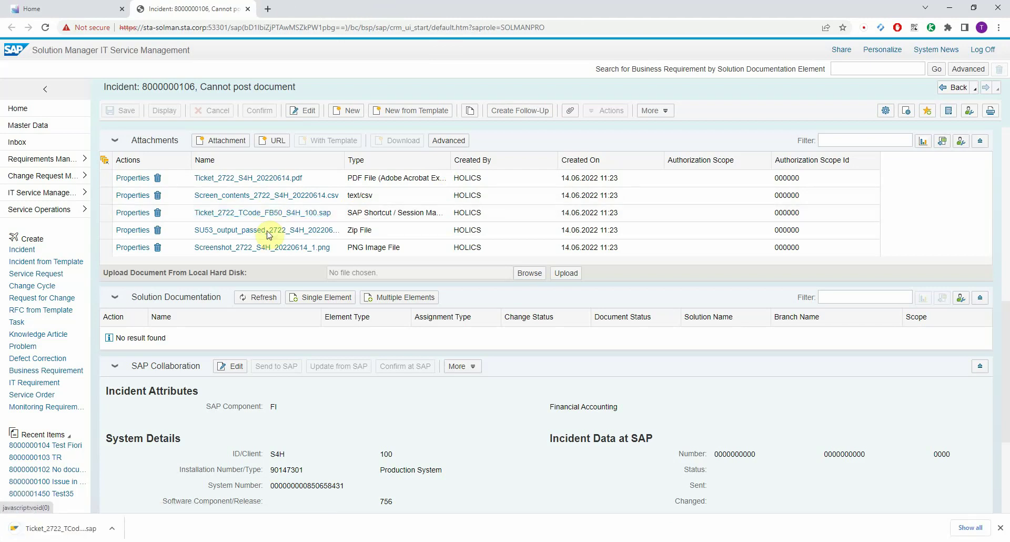
left_click(93, 529)
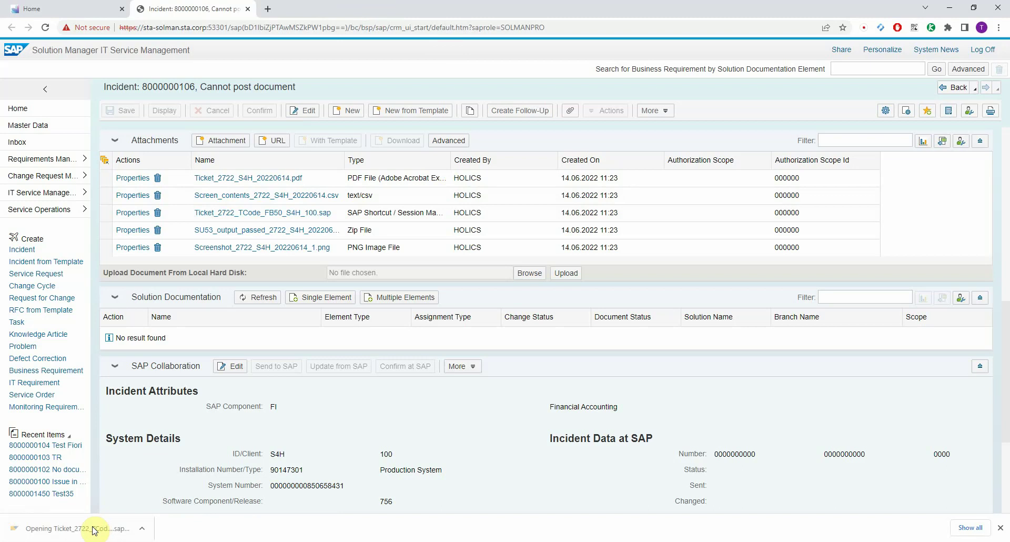
mouse_move(552, 536)
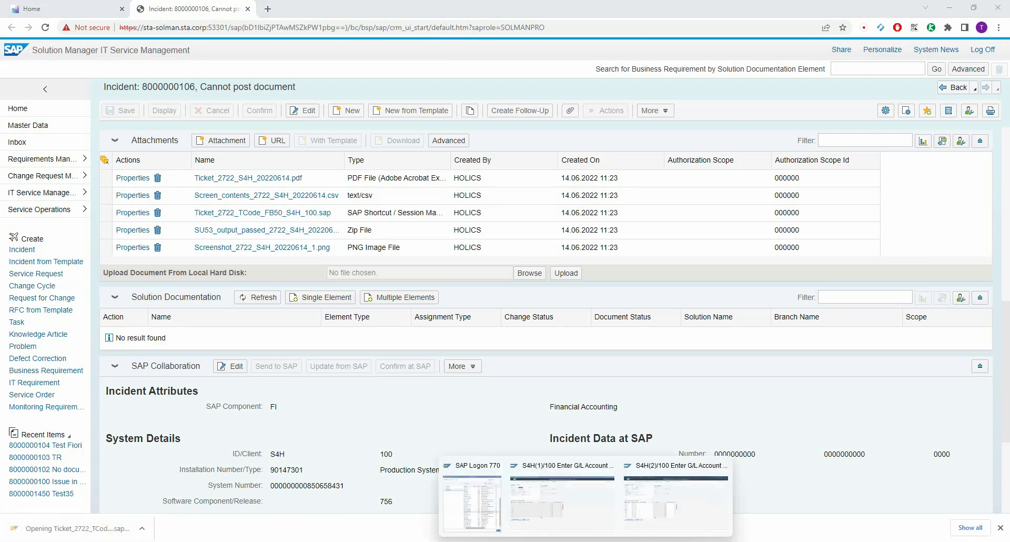
left_click(672, 497)
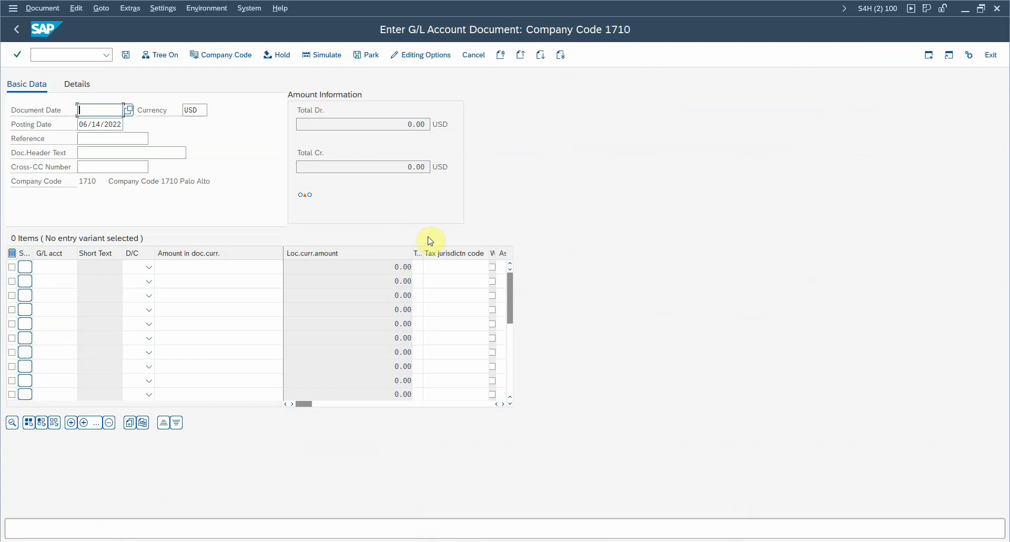
key("F3")
left_click(186, 265)
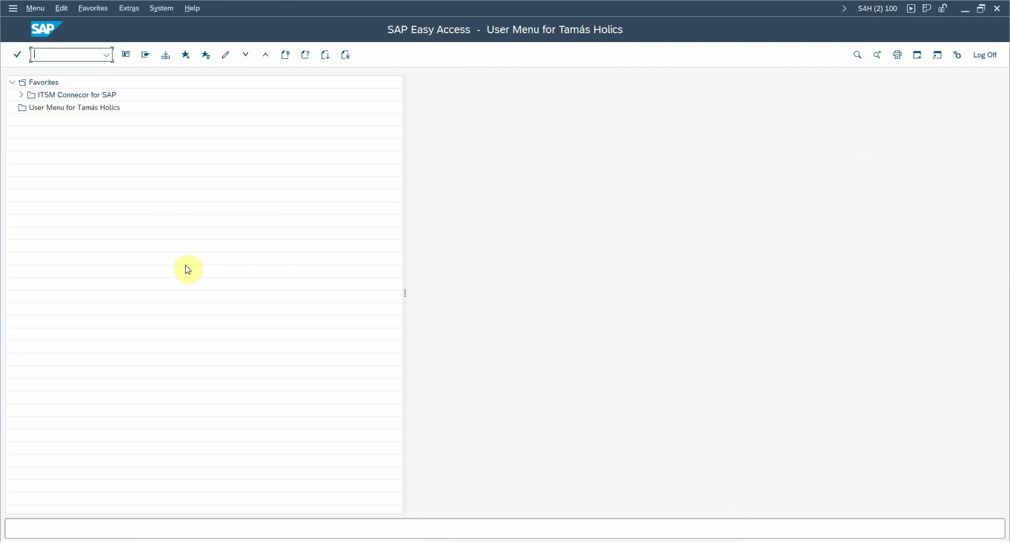
mouse_move(503, 532)
left_click(513, 495)
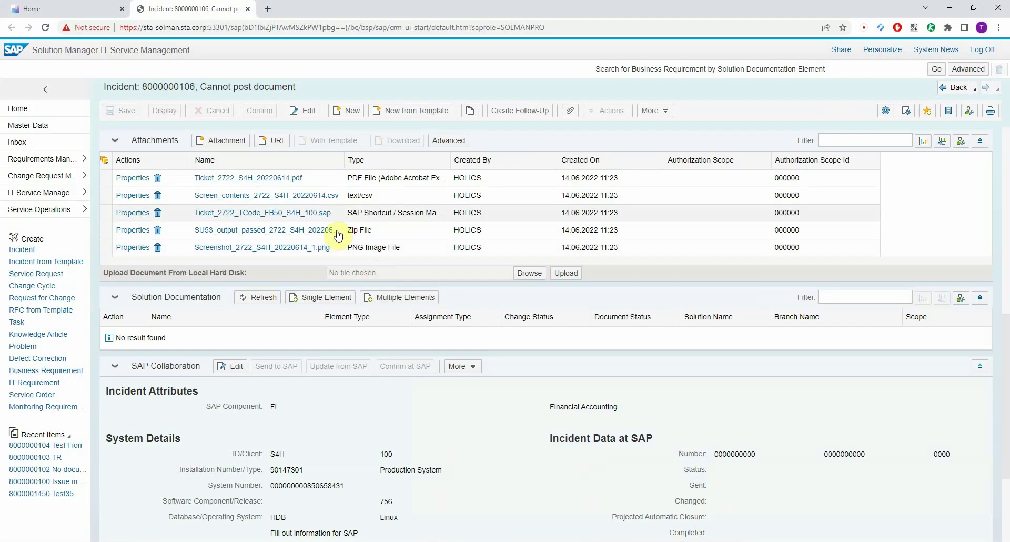
Open the Screen_contents CSV attachment in maximized Excel and autofit columns A–H
left_click(299, 201)
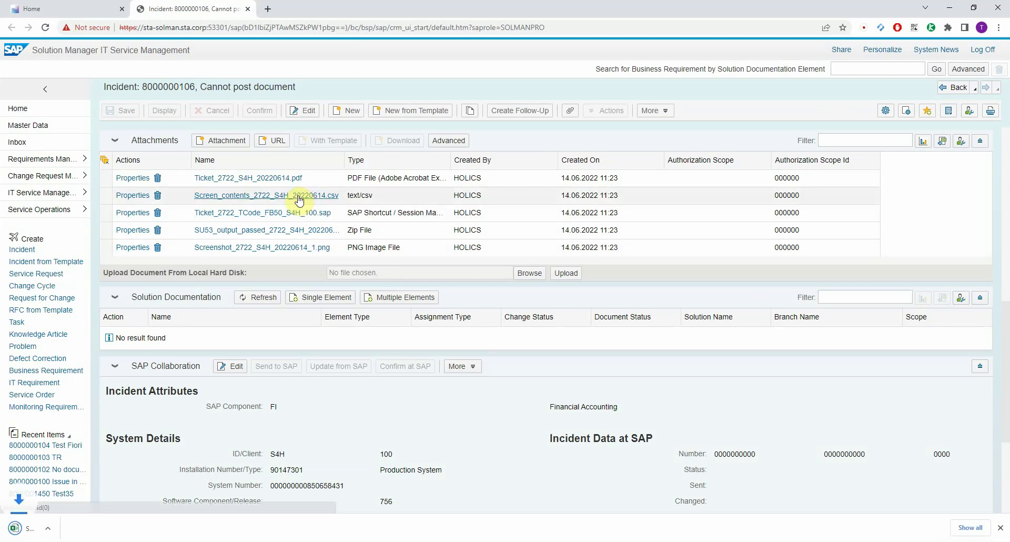
left_click(74, 527)
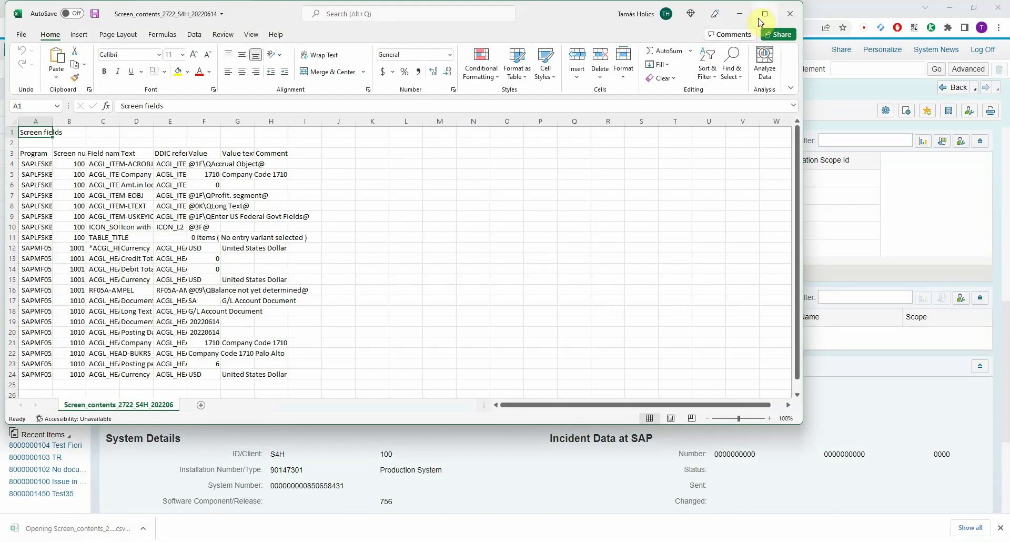
left_click(765, 14)
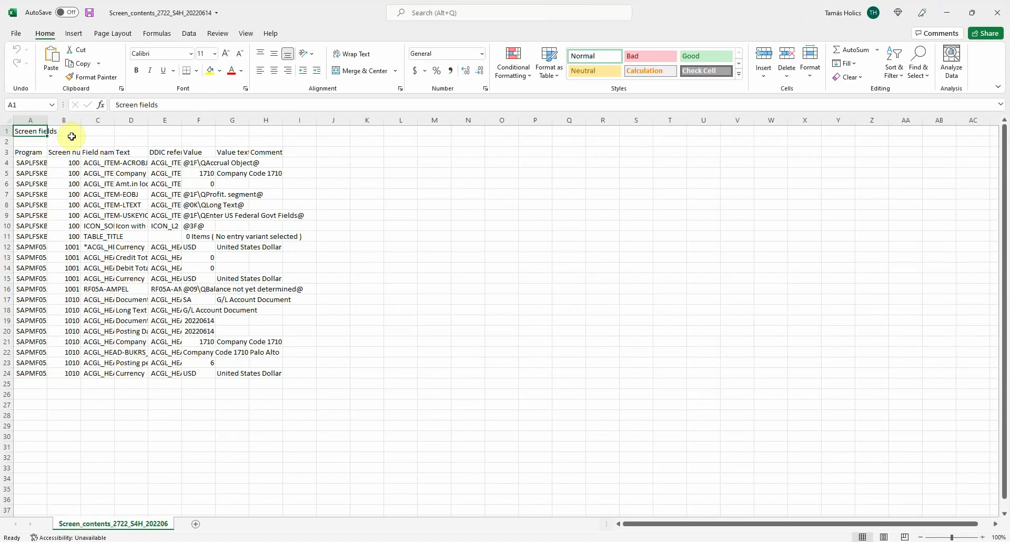
left_click_drag(30, 120, 275, 120)
double_click(282, 120)
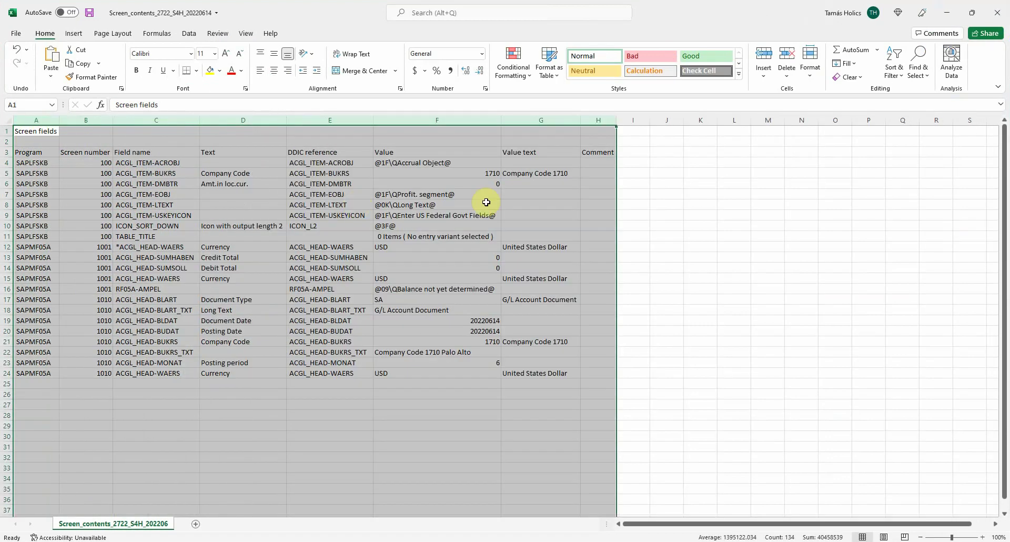
Review row 20's ACGL_HEAD-BUDAT entry: program, screen 1010, Posting Date label and value 20220614
left_click(447, 120)
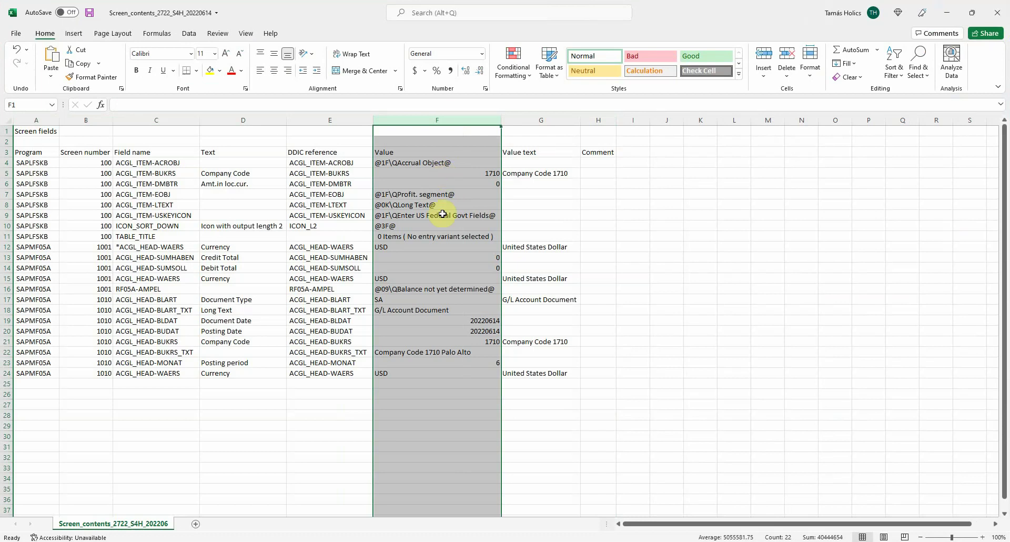
left_click(319, 331)
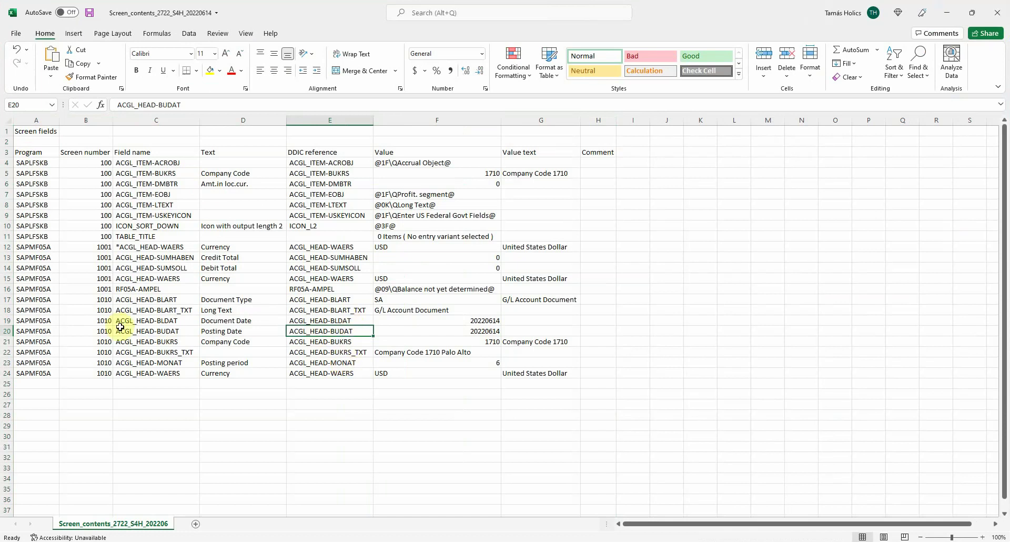
left_click(23, 331)
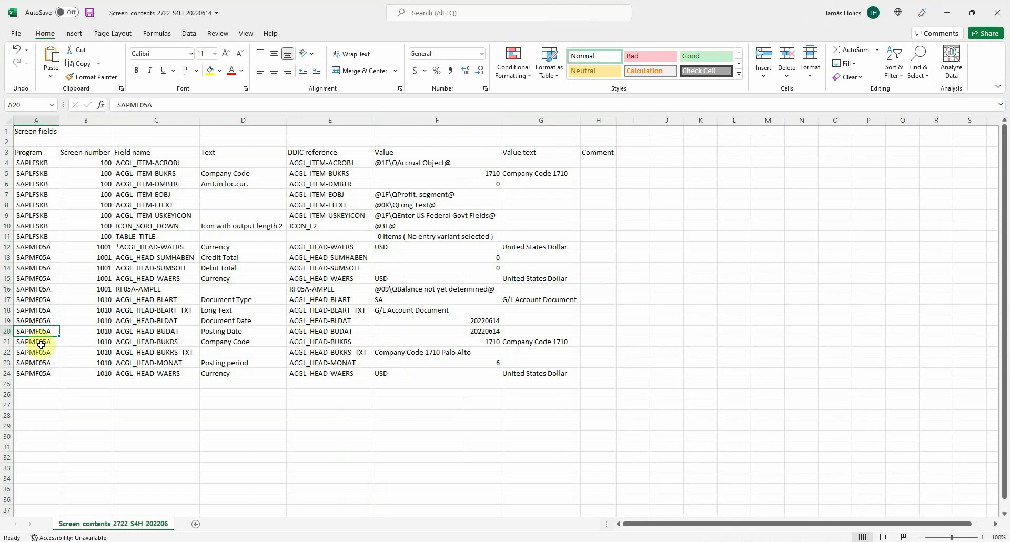
left_click(95, 332)
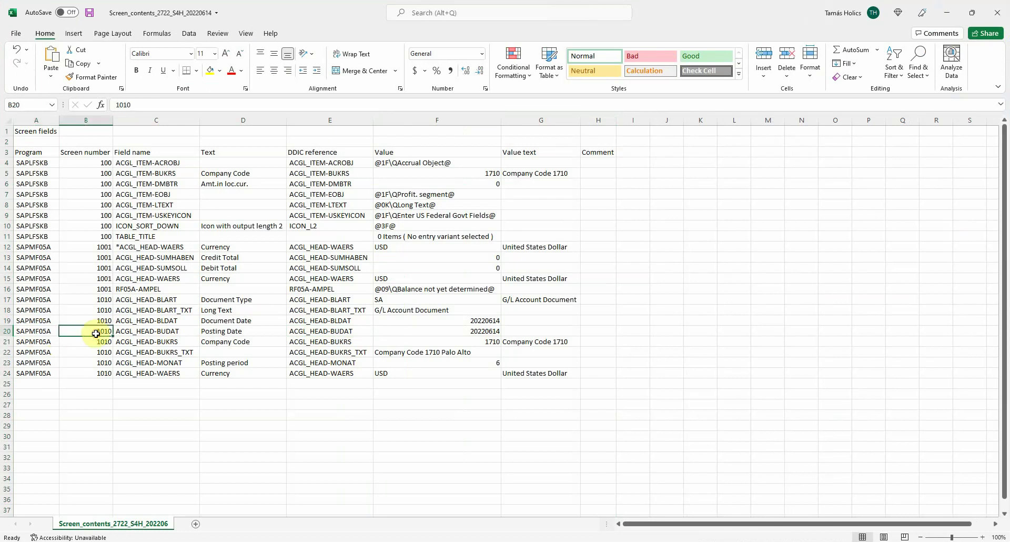
left_click(141, 333)
left_click(225, 332)
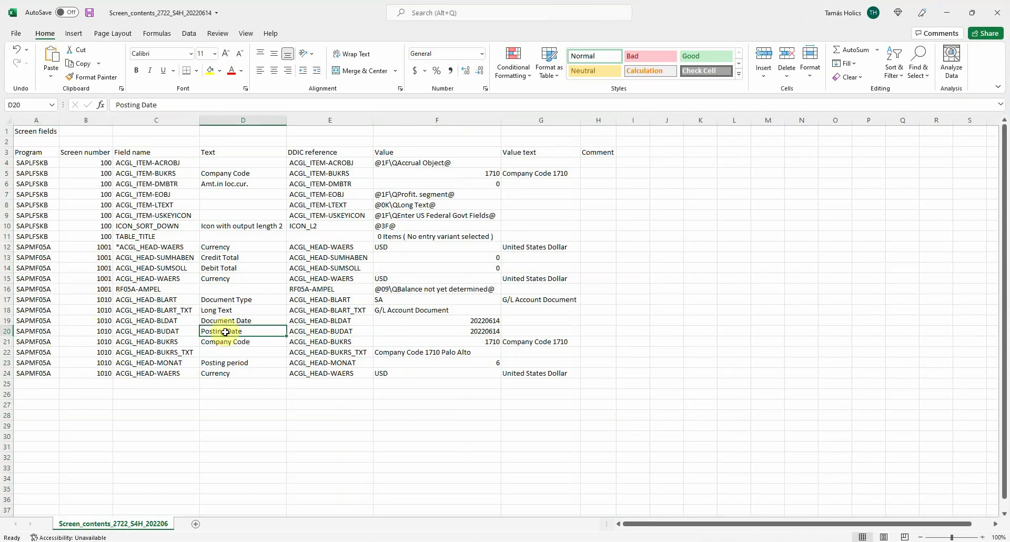
left_click(474, 329)
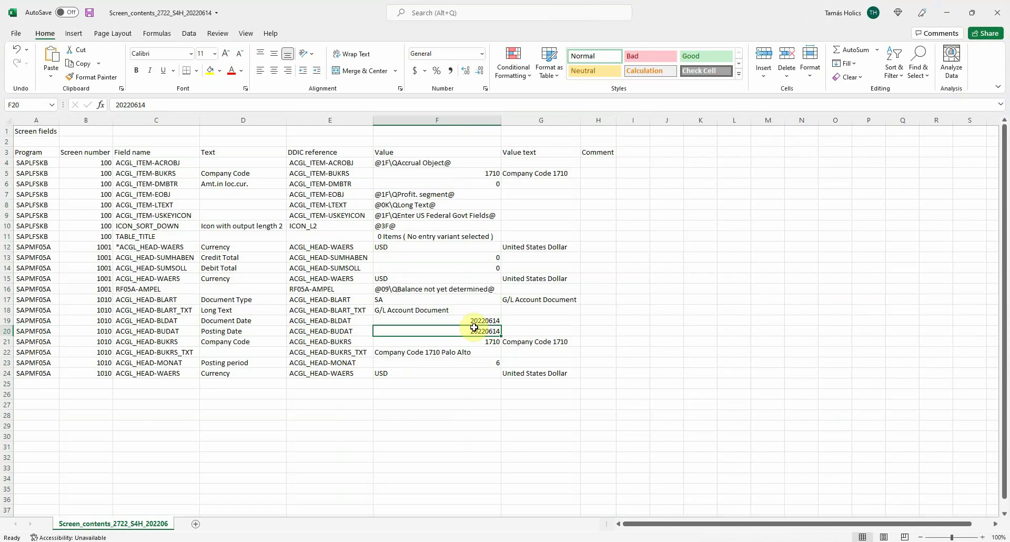
Check company code 1710, currency USD and document type SA entries, then close Excel
left_click(260, 341)
left_click(479, 342)
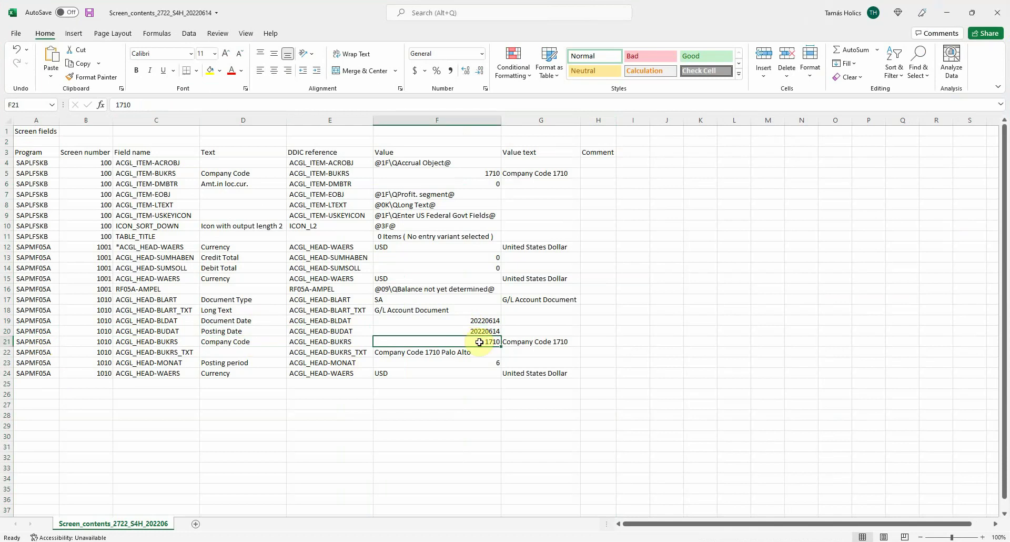
left_click(253, 371)
left_click(402, 372)
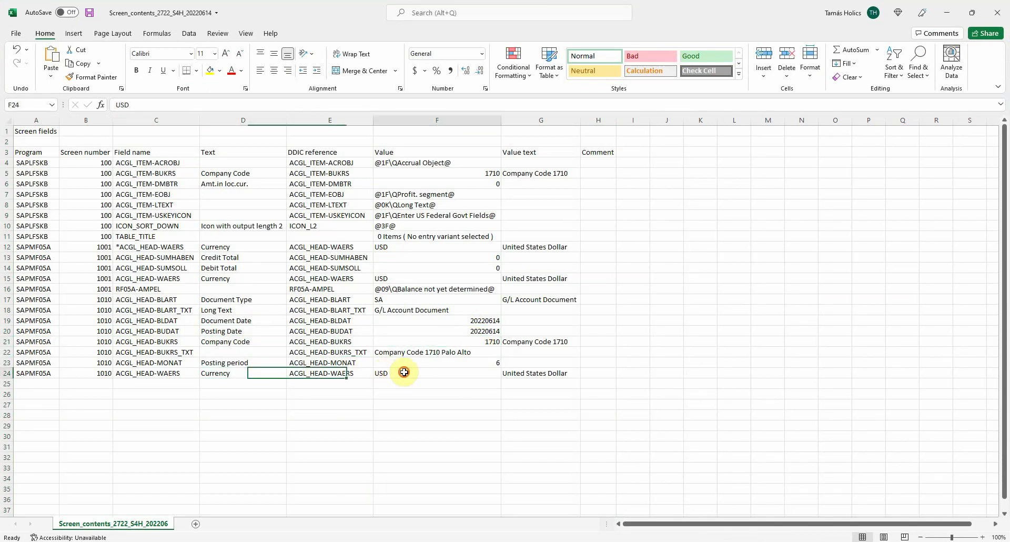
left_click(253, 298)
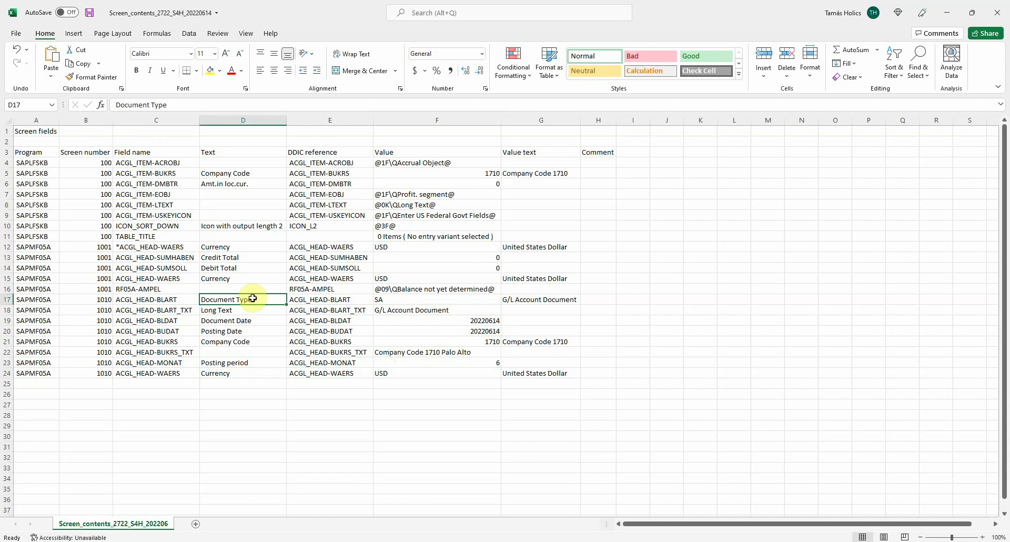
left_click(403, 301)
left_click(536, 300)
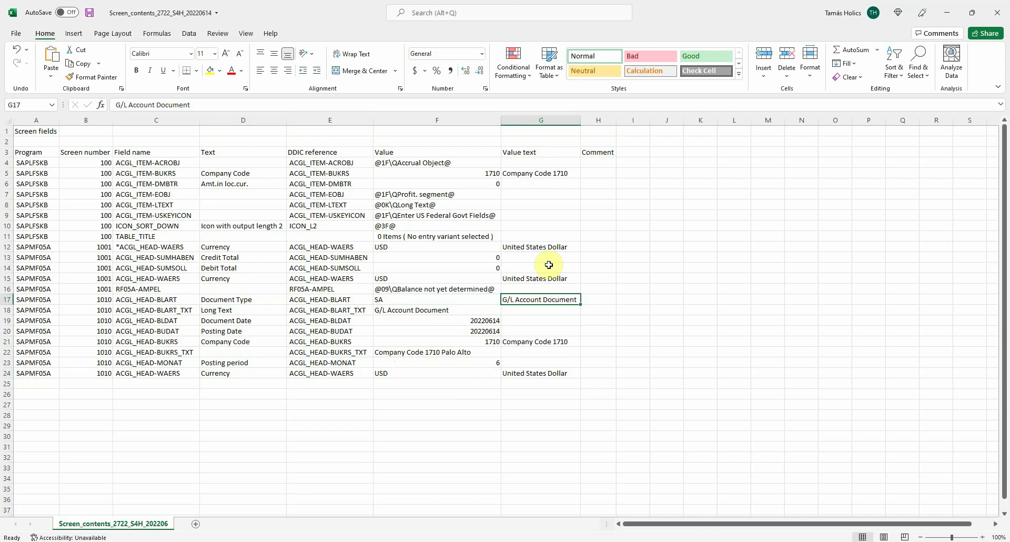
left_click(997, 12)
Choose Don't Save for the Screen_contents CSV in Excel's save prompt
left_click(511, 289)
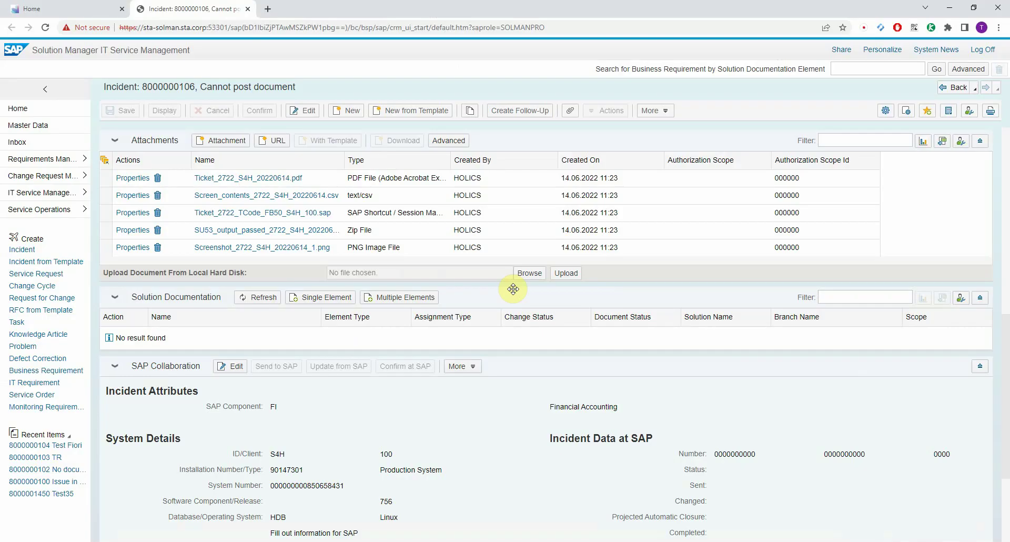